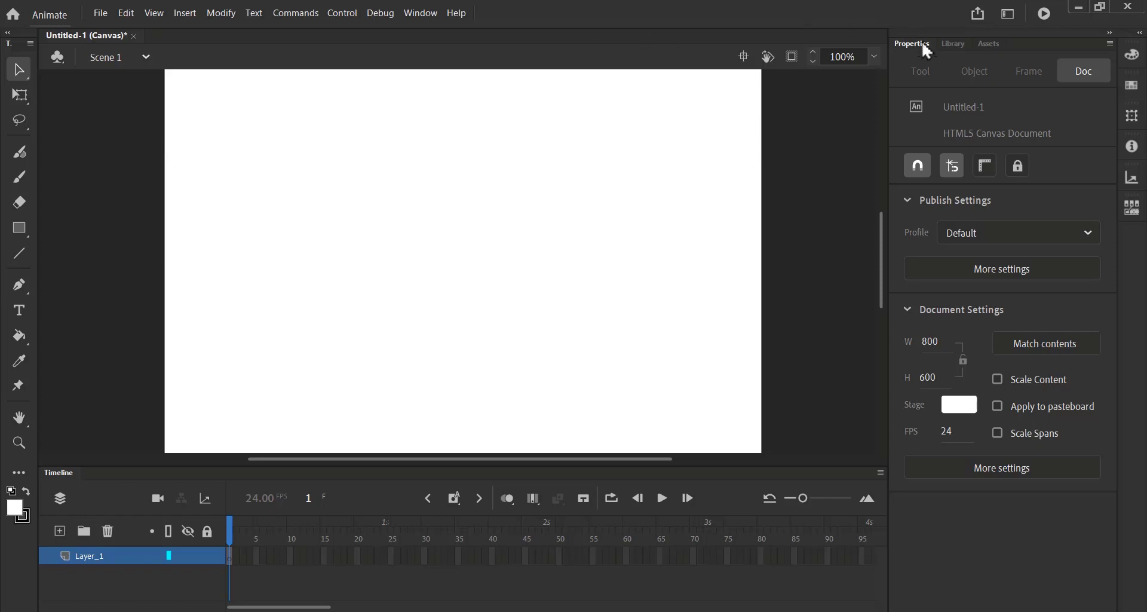
# Import the image (Class-23) Candle.png to the stage.
pyautogui.click(954, 46)
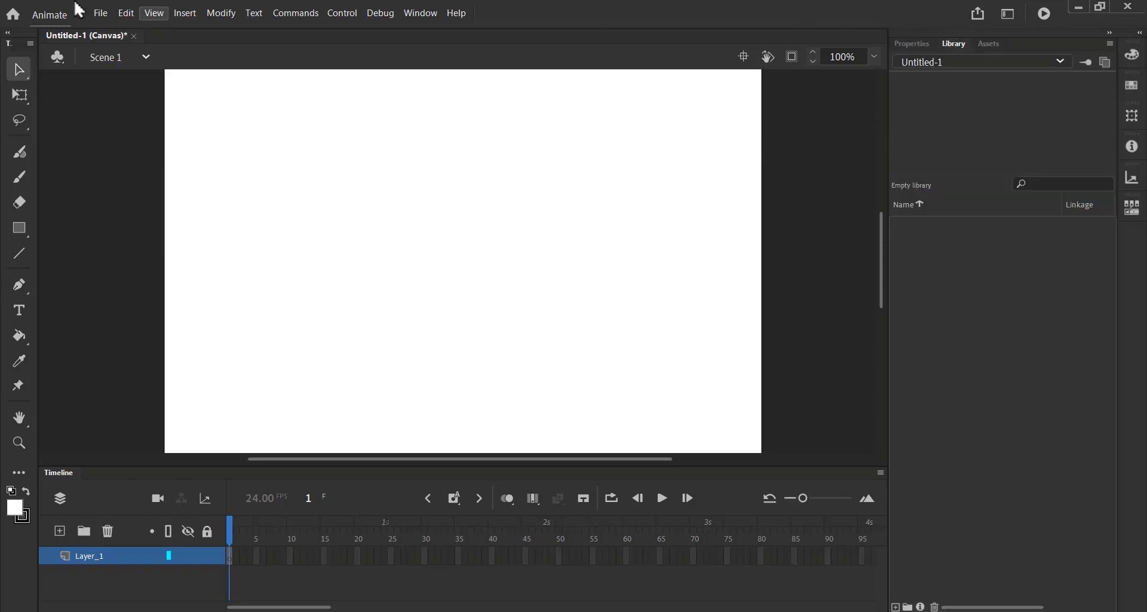
pyautogui.click(99, 13)
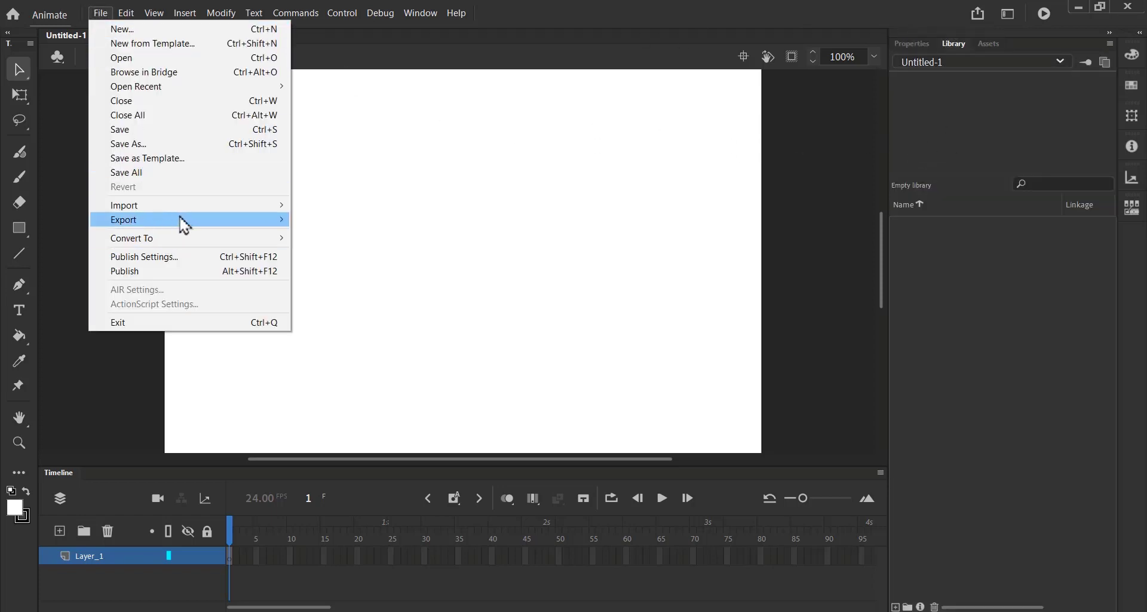
pyautogui.moveTo(263, 205)
pyautogui.click(385, 207)
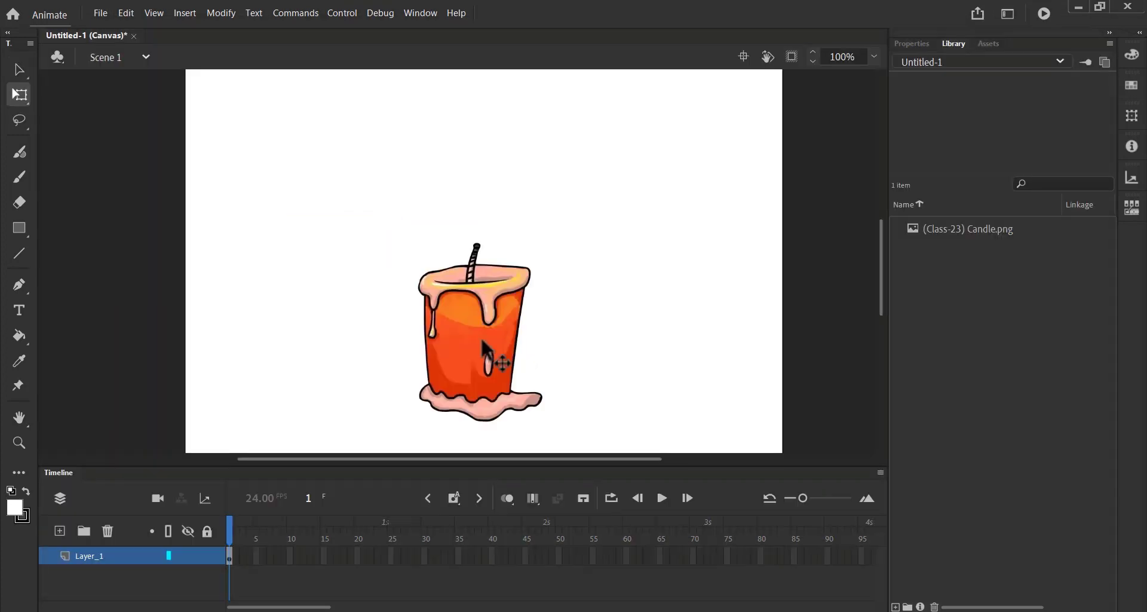
pyautogui.press('q')
pyautogui.click(368, 375)
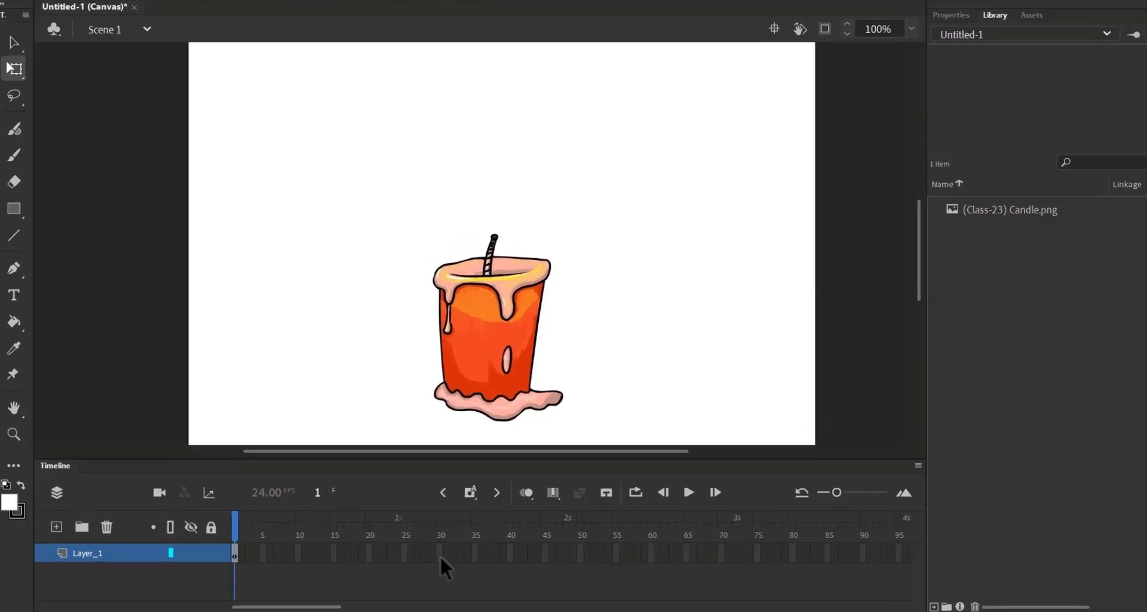
# Extend the candle layer, Layer_1, to frame 30 and lock it.
pyautogui.click(441, 552)
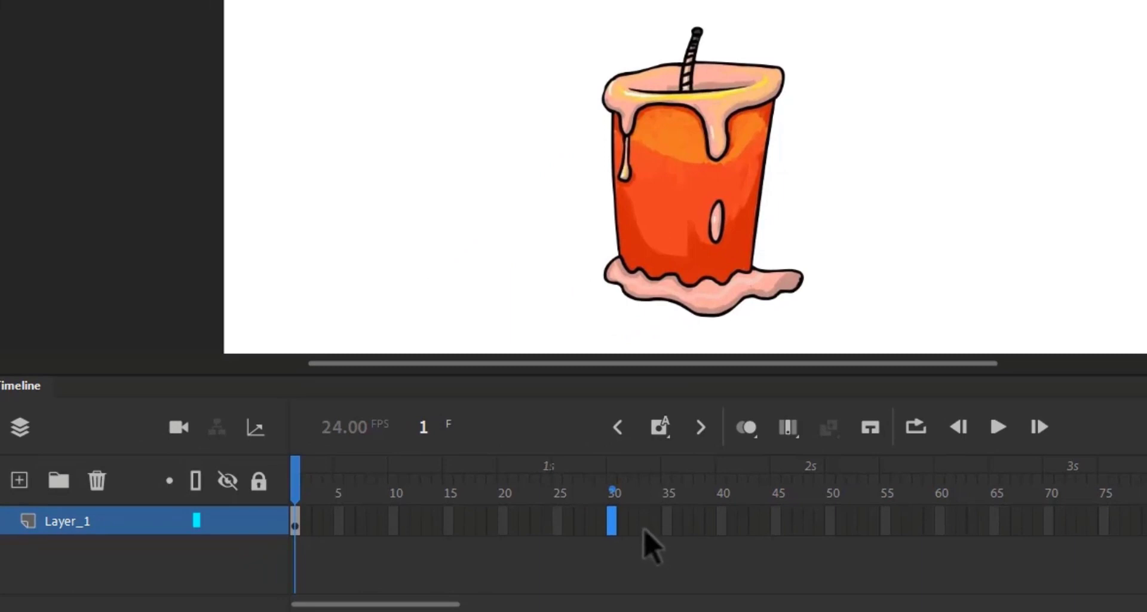
pyautogui.press('F6')
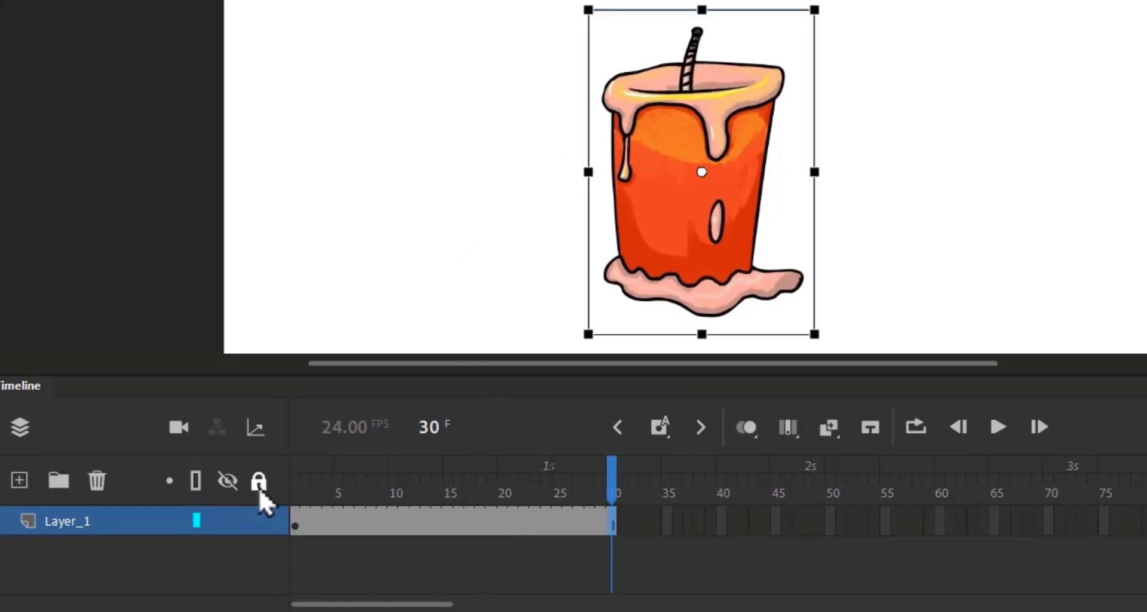
pyautogui.click(257, 525)
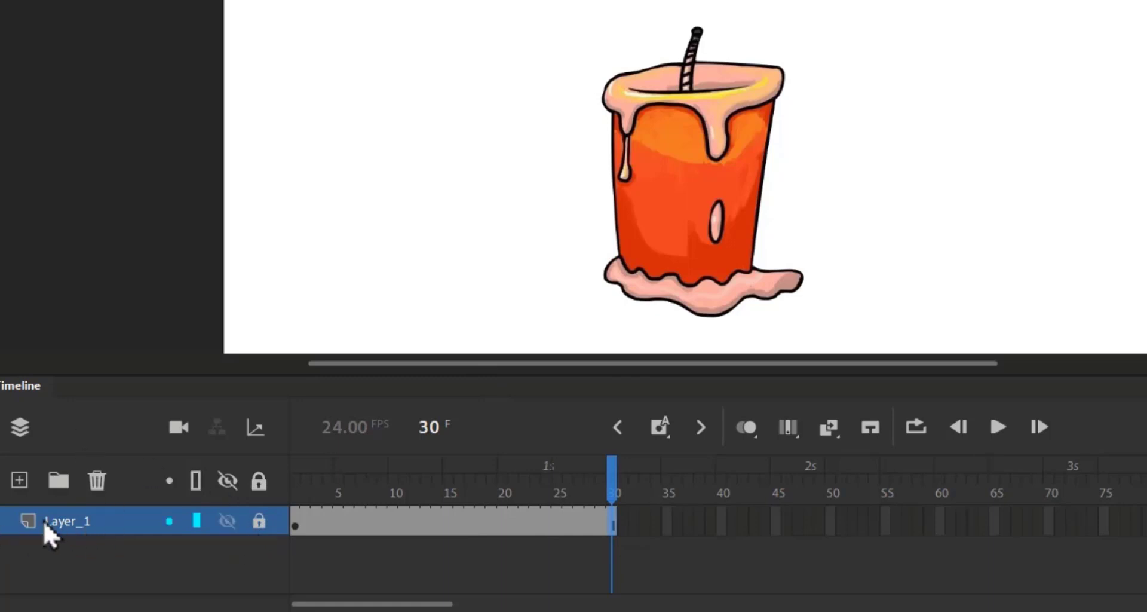
# Add a new layer above the candle layer and, at frame 1, set a yellow fill with no stroke.
pyautogui.click(20, 479)
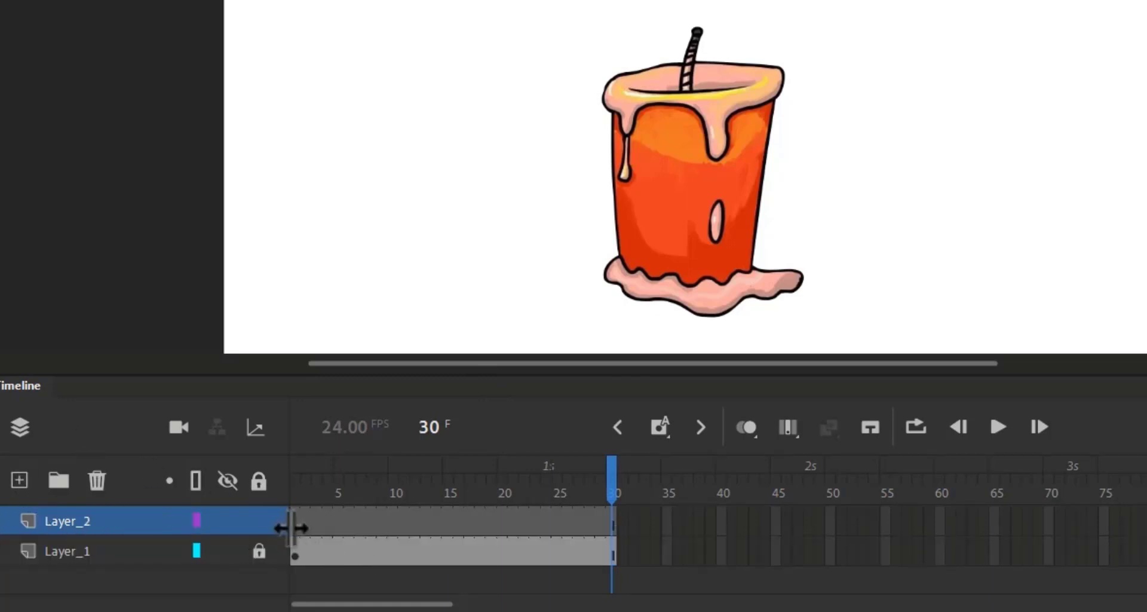
pyautogui.click(295, 525)
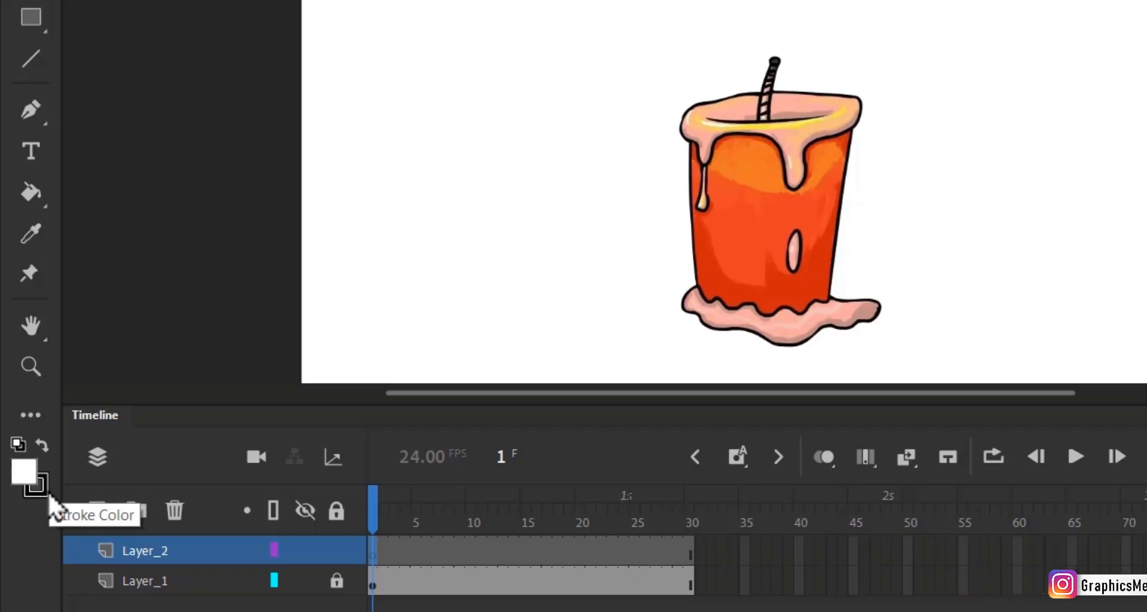
pyautogui.click(21, 485)
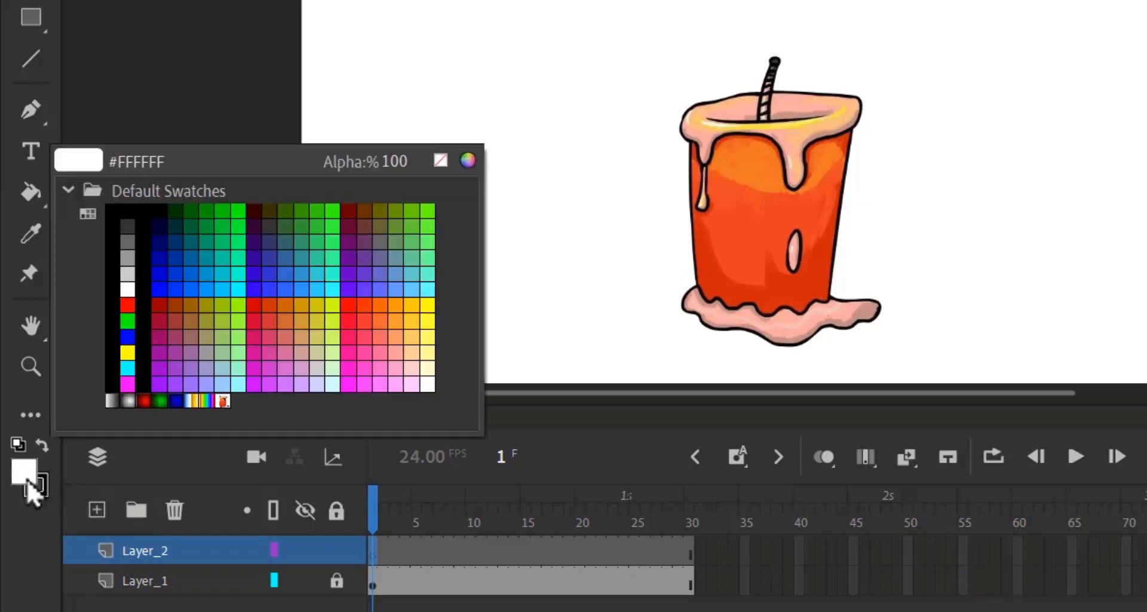
pyautogui.click(128, 351)
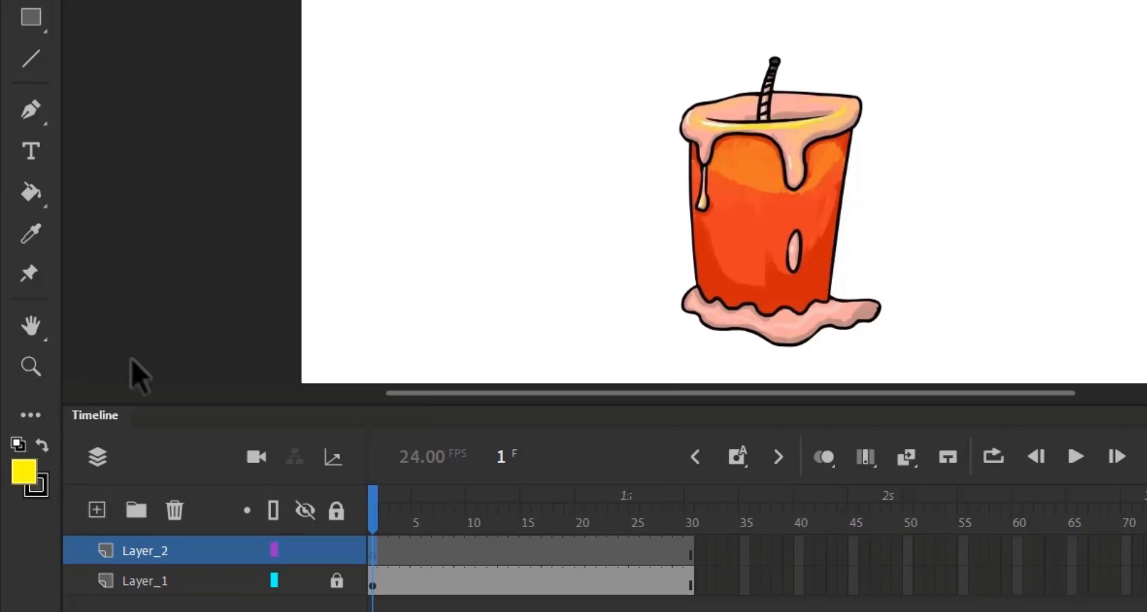
pyautogui.click(43, 491)
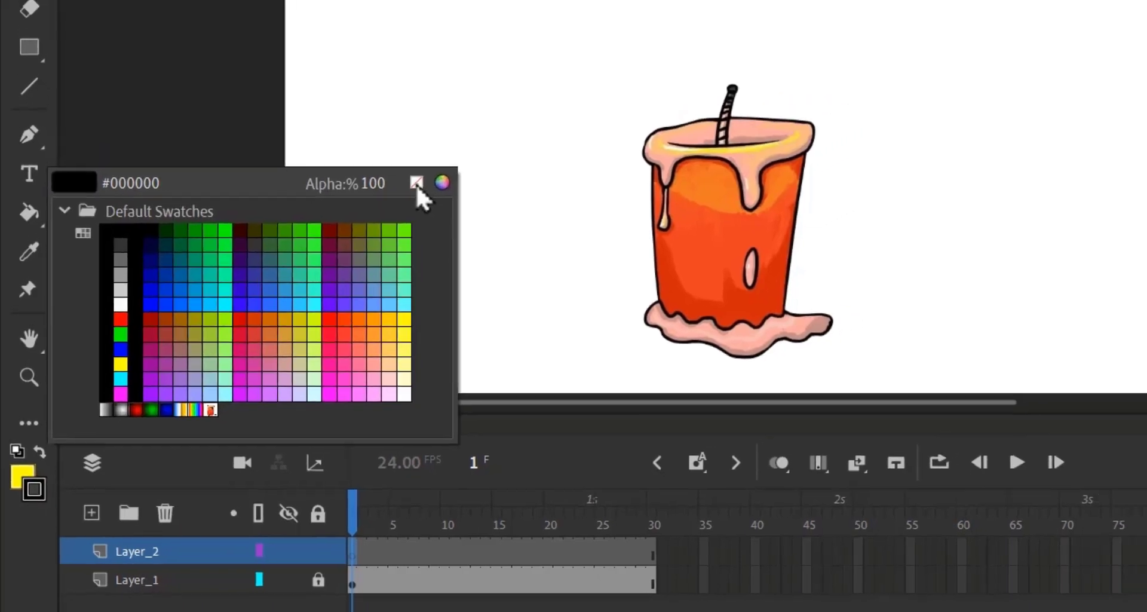
pyautogui.click(441, 160)
# Choose the Classic Brush with a round tip and set its size to 25.
pyautogui.click(16, 509)
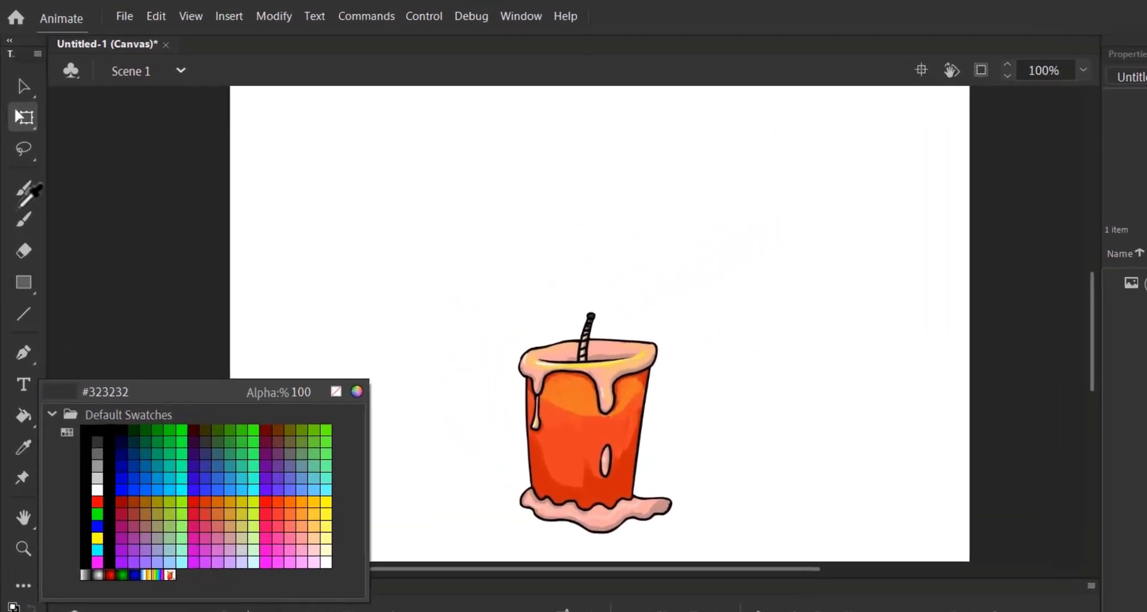
pyautogui.click(19, 195)
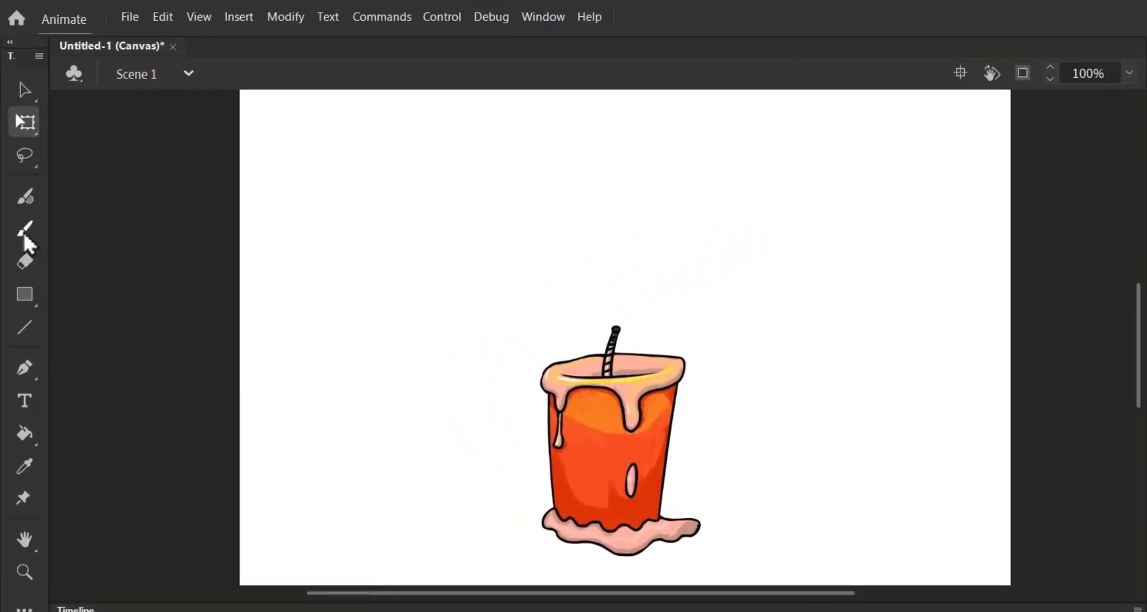
pyautogui.click(26, 233)
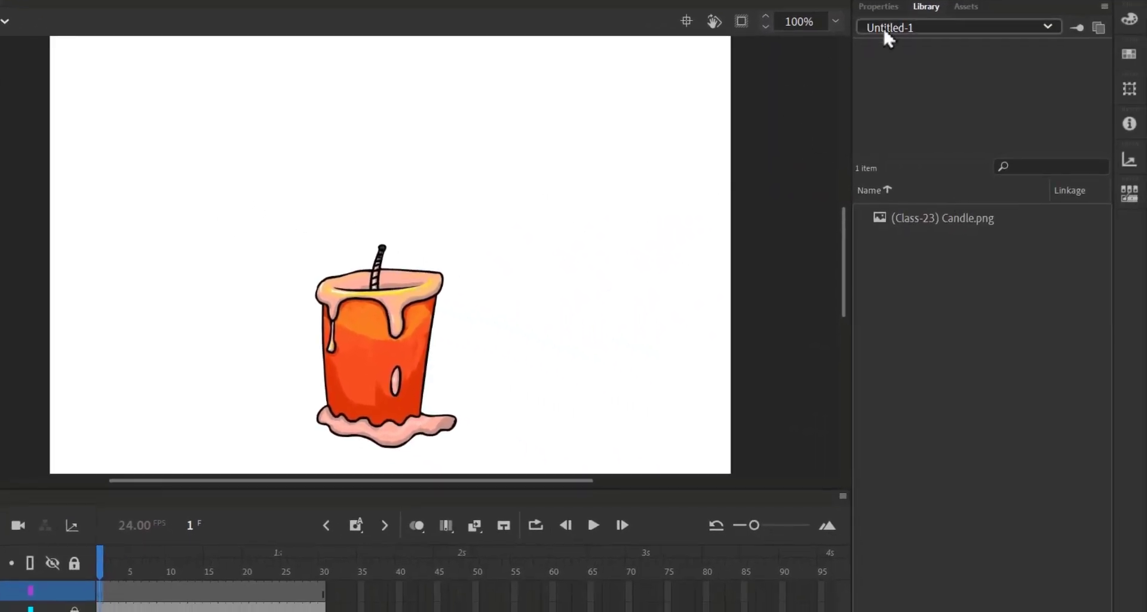
pyautogui.click(883, 7)
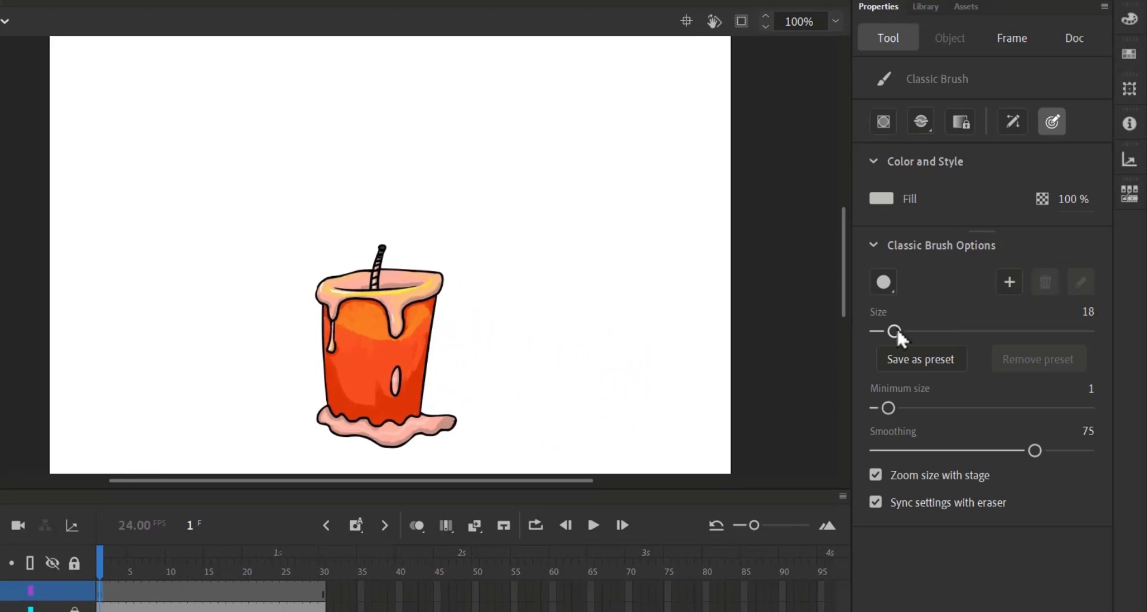
pyautogui.moveTo(894, 330)
pyautogui.mouseDown()
pyautogui.moveTo(926, 330)
pyautogui.moveTo(903, 330)
pyautogui.mouseUp()
pyautogui.click(884, 282)
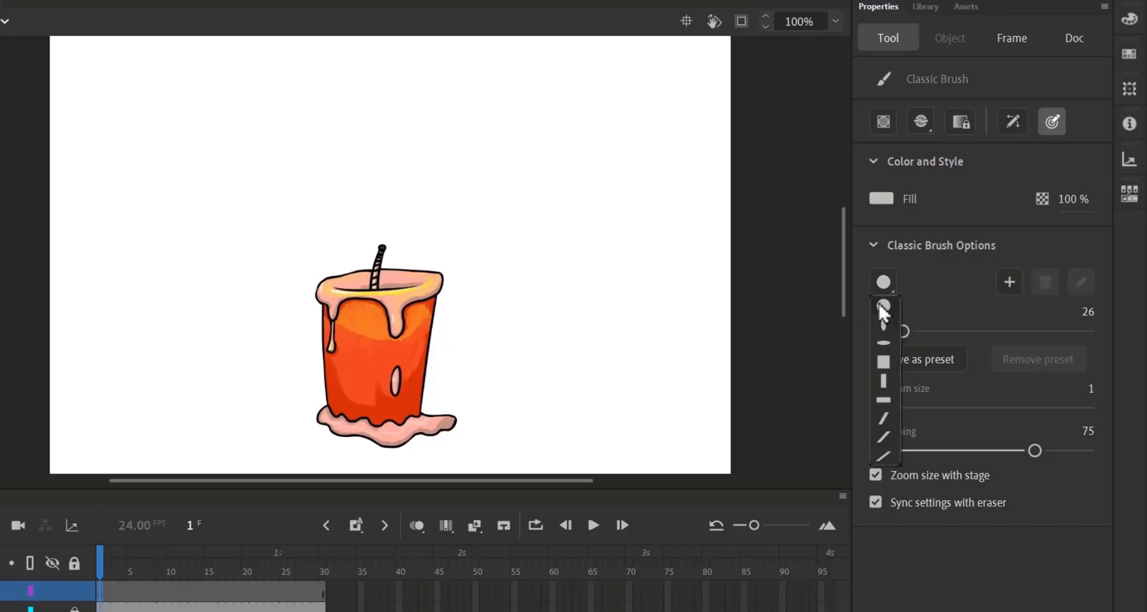
pyautogui.click(885, 308)
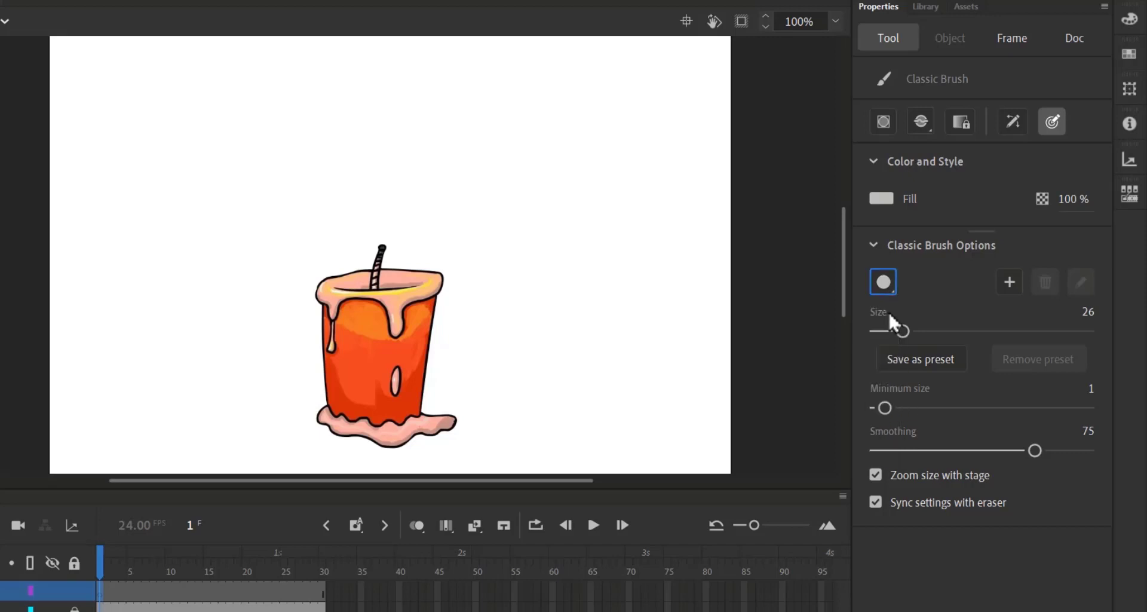
pyautogui.moveTo(906, 336); pyautogui.dragTo(903, 337)
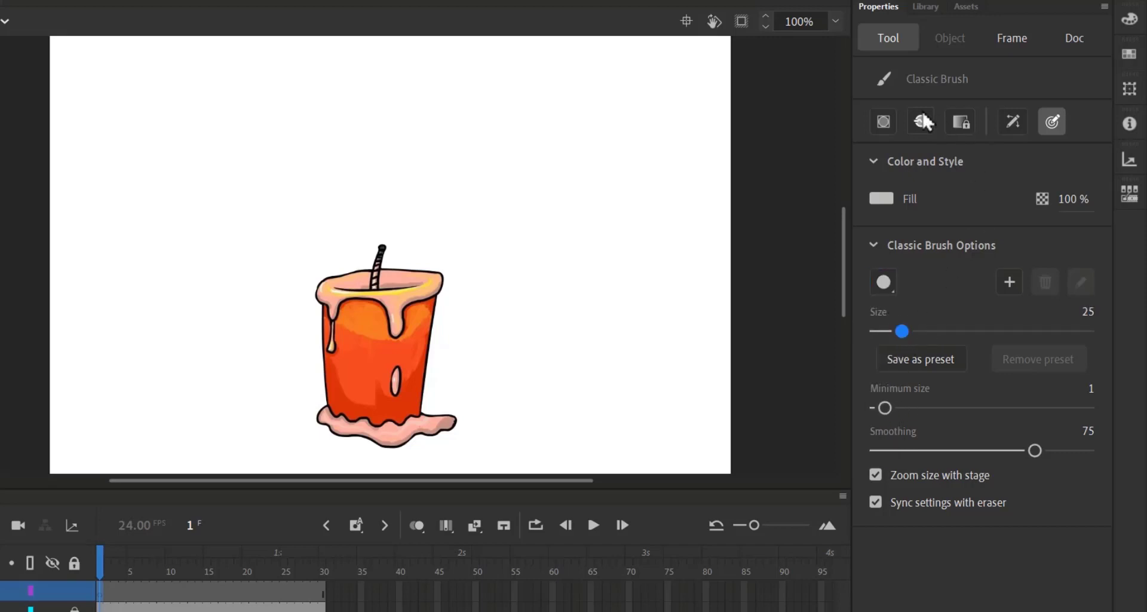
# Turn off pressure for the Classic Brush, with smoothing set to 78 and size set to 18.
pyautogui.click(1052, 125)
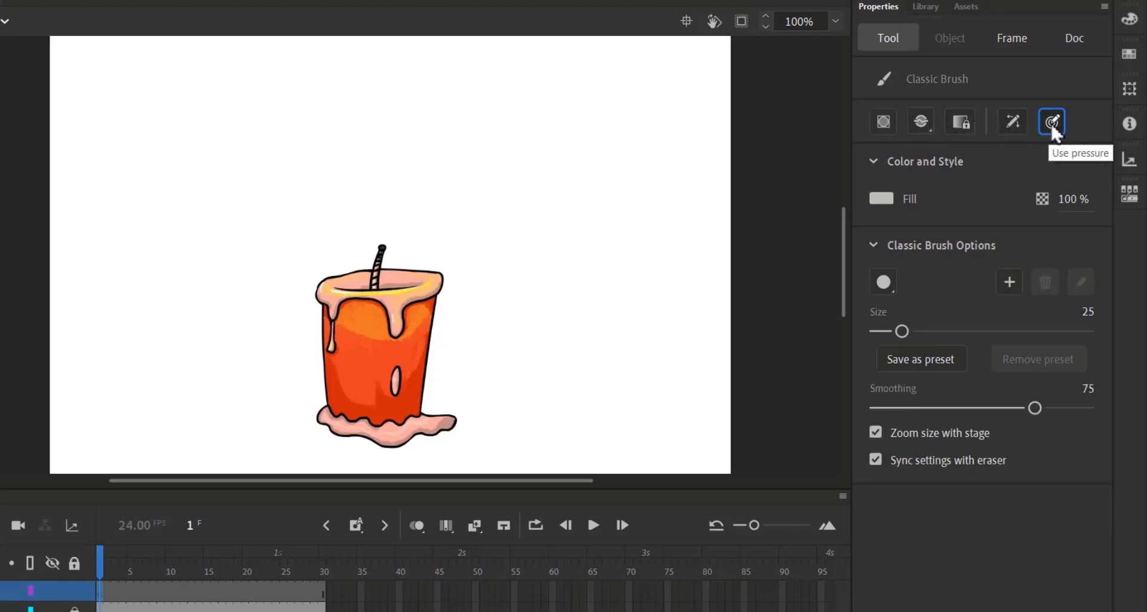
pyautogui.moveTo(1026, 414)
pyautogui.mouseDown()
pyautogui.moveTo(988, 412)
pyautogui.moveTo(1039, 408)
pyautogui.mouseUp()
pyautogui.moveTo(902, 331); pyautogui.dragTo(895, 332)
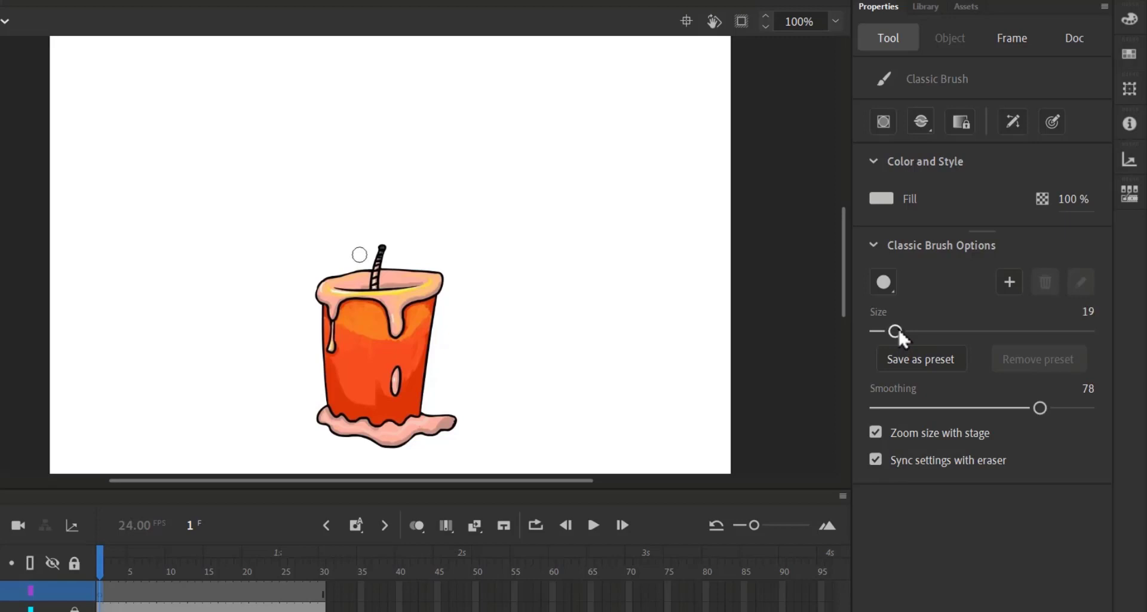
pyautogui.moveTo(898, 337); pyautogui.dragTo(894, 333)
# Reduce the Classic Brush size to 11 for painting at the wick on Layer_2's first frame.
pyautogui.press('z')
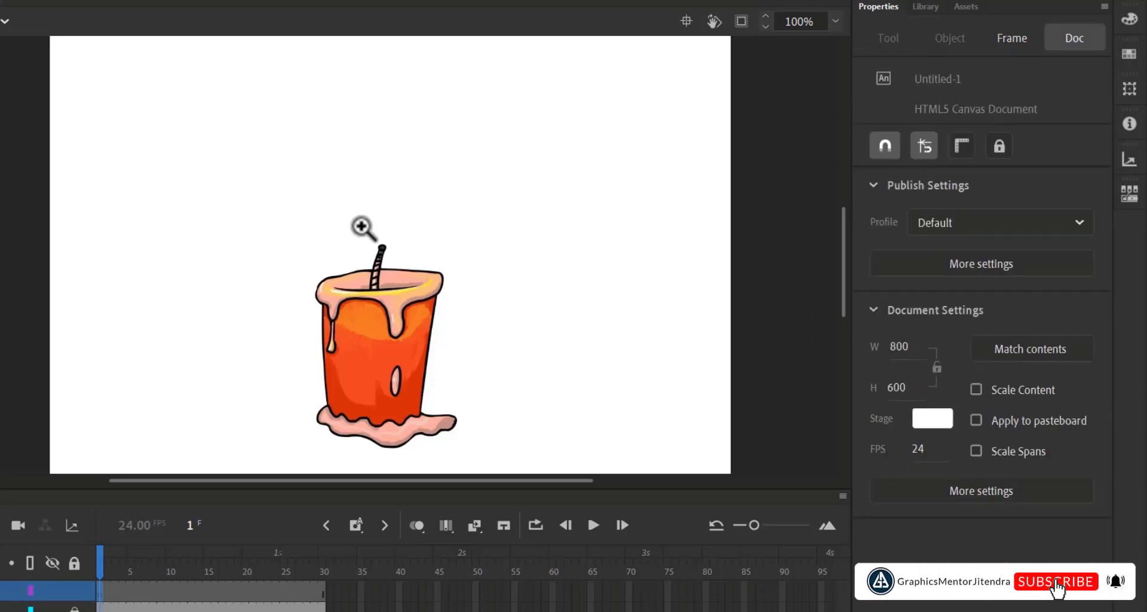
pyautogui.moveTo(361, 226); pyautogui.dragTo(474, 363)
pyautogui.moveTo(397, 103); pyautogui.dragTo(455, 299)
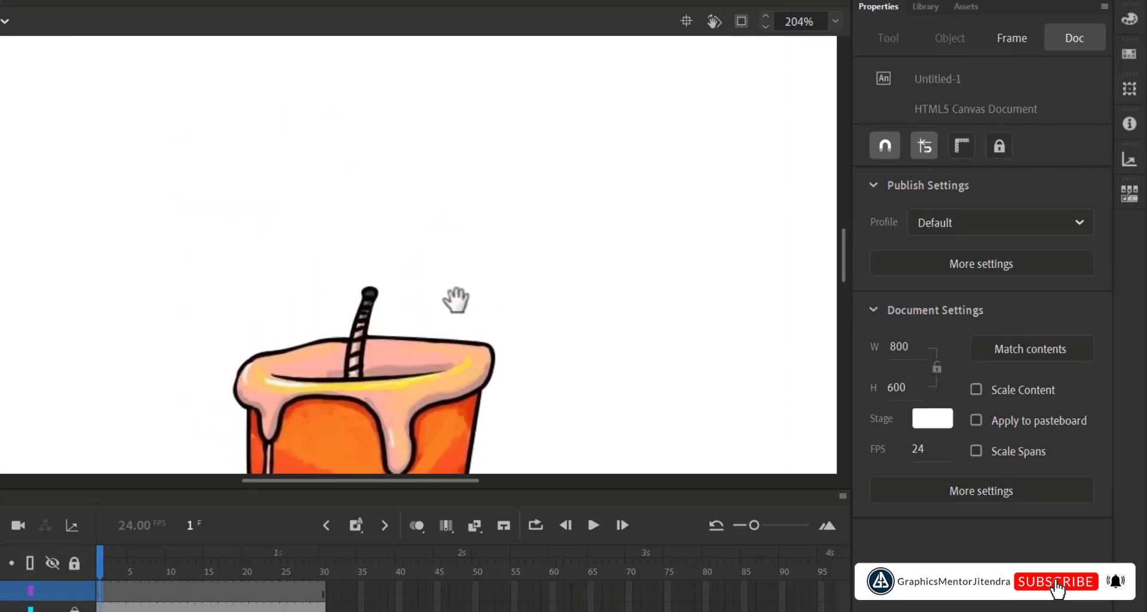
pyautogui.click(102, 594)
pyautogui.press('b')
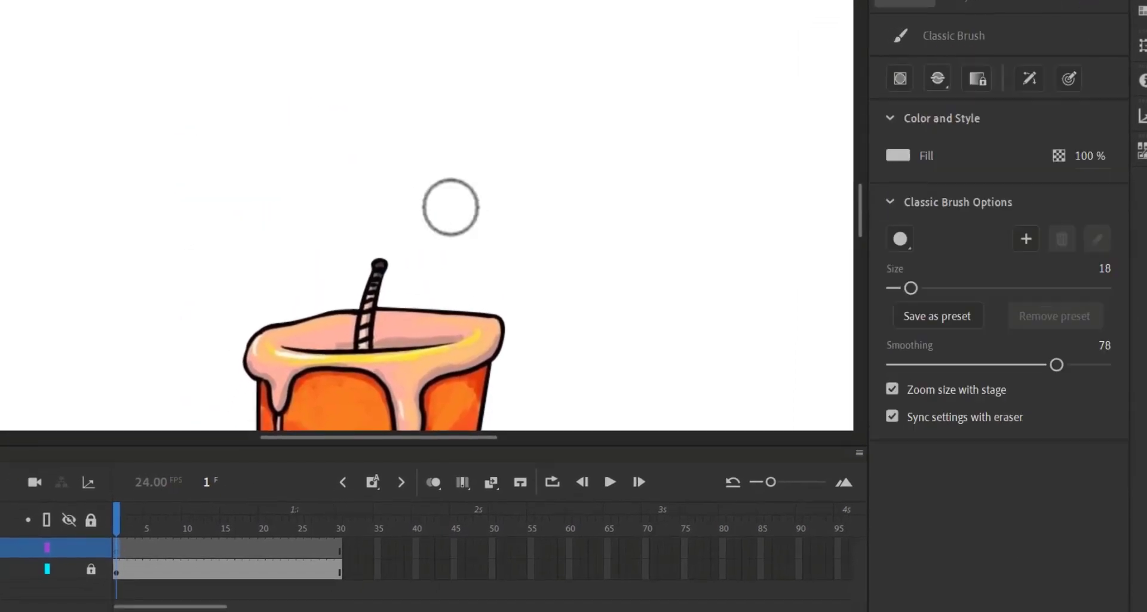
pyautogui.press('[')
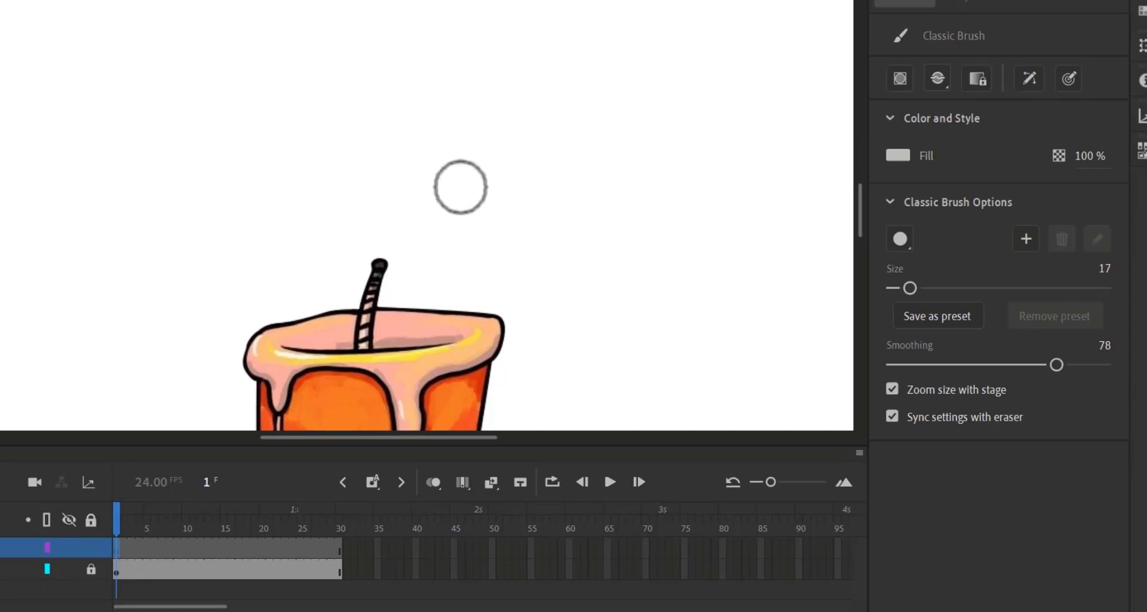
pyautogui.press('[')
pyautogui.press('[')
pyautogui.press('[')
pyautogui.press('[')
pyautogui.press('[')
pyautogui.press('[')
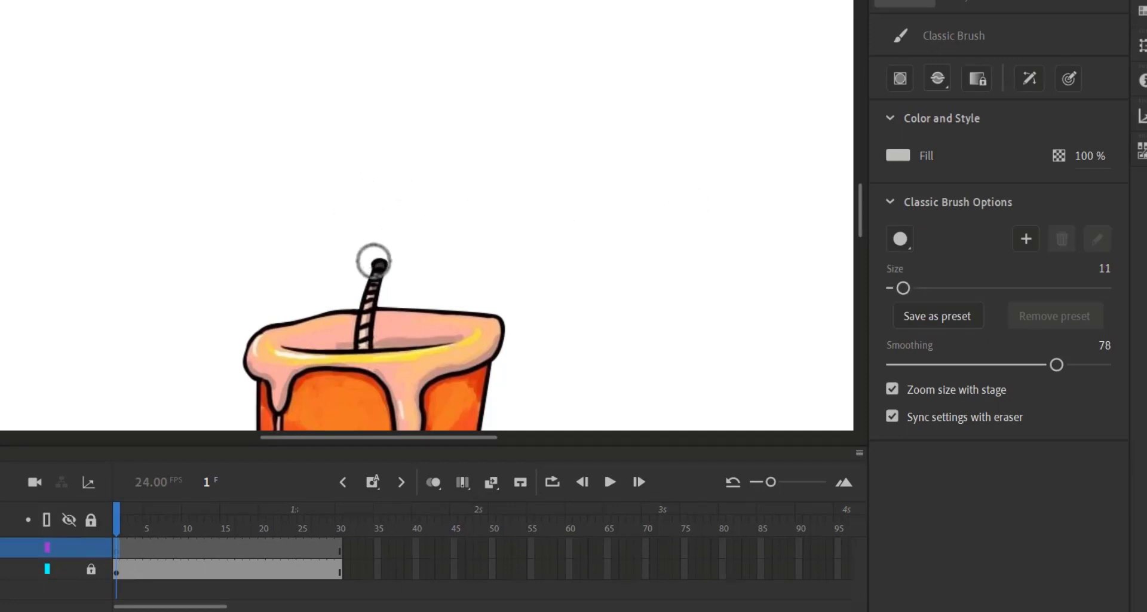
# Set the brush fill to yellow and paint a solid flame shape rising from the wick tip on Layer_2.
pyautogui.moveTo(374, 261); pyautogui.dragTo(374, 261)
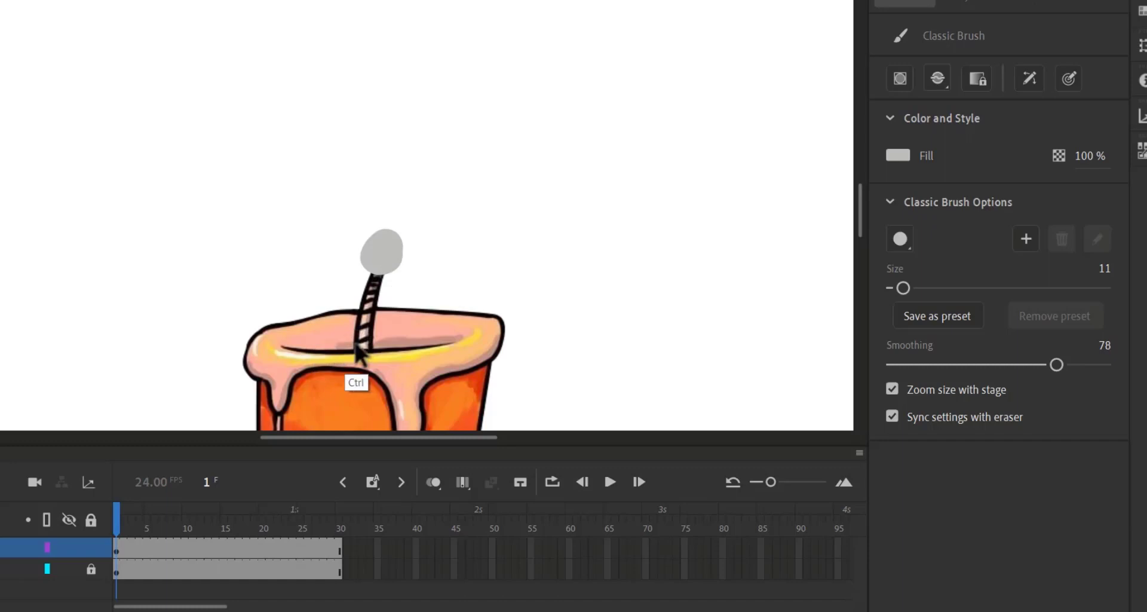
pyautogui.hotkey('ctrl', 'z')
pyautogui.click(18, 492)
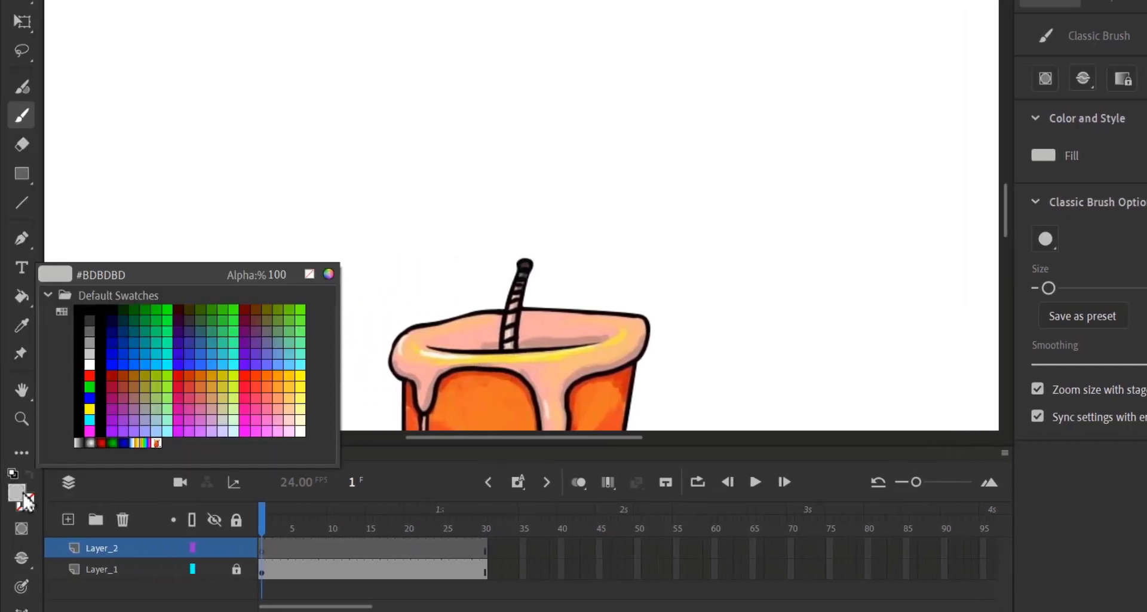
pyautogui.click(89, 408)
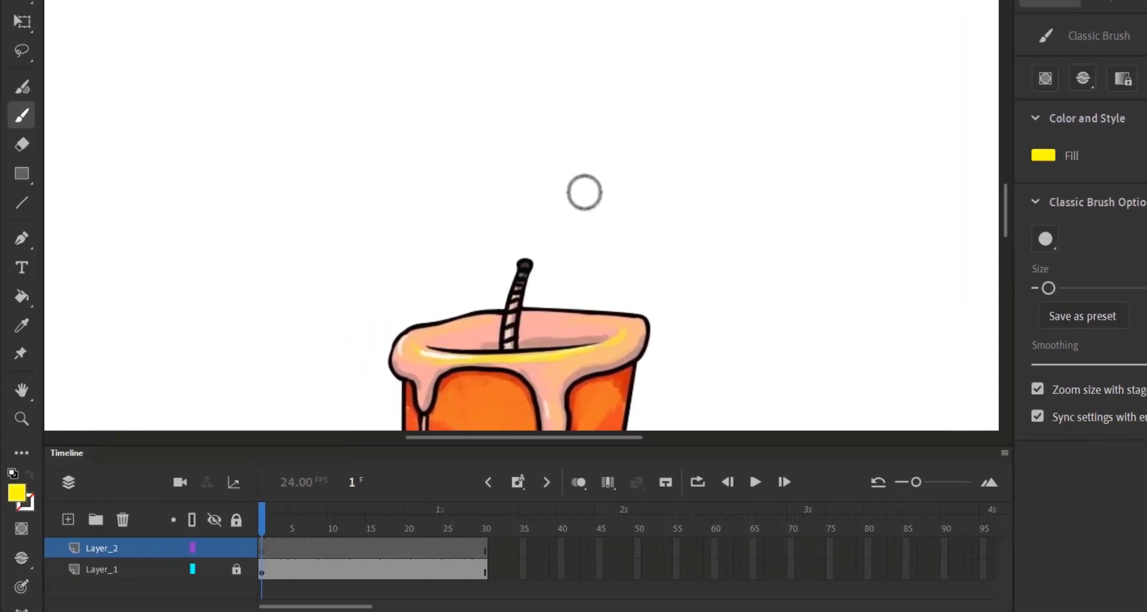
pyautogui.moveTo(525, 259)
pyautogui.mouseDown()
pyautogui.moveTo(547, 247)
pyautogui.moveTo(530, 258)
pyautogui.moveTo(518, 227)
pyautogui.moveTo(527, 198)
pyautogui.moveTo(513, 107)
pyautogui.mouseUp()
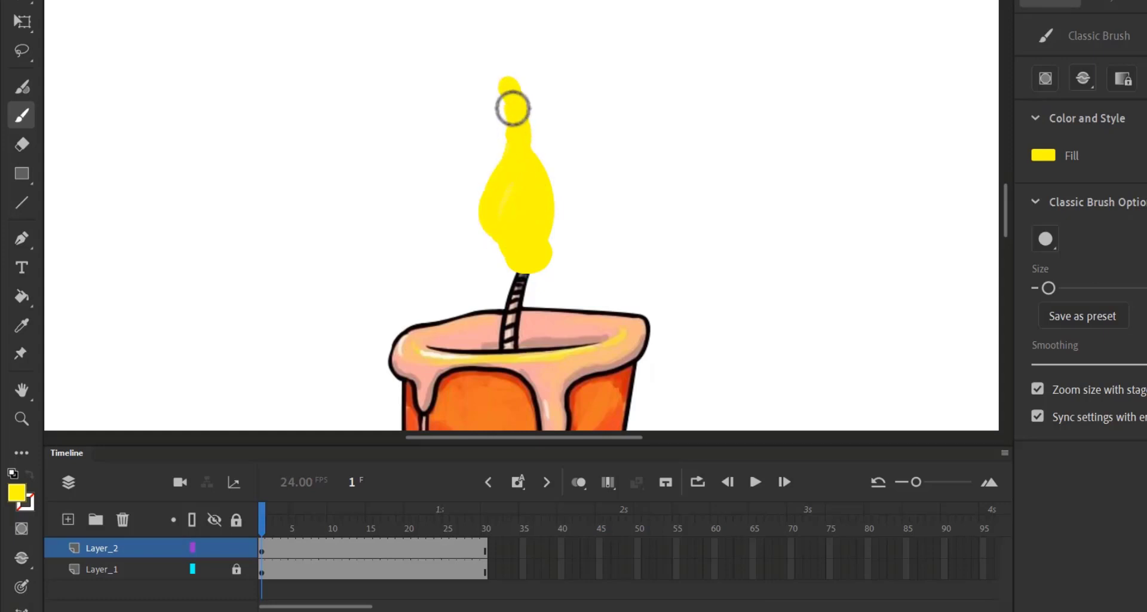
pyautogui.moveTo(512, 108)
pyautogui.mouseDown()
pyautogui.moveTo(528, 250)
pyautogui.moveTo(528, 142)
pyautogui.mouseUp()
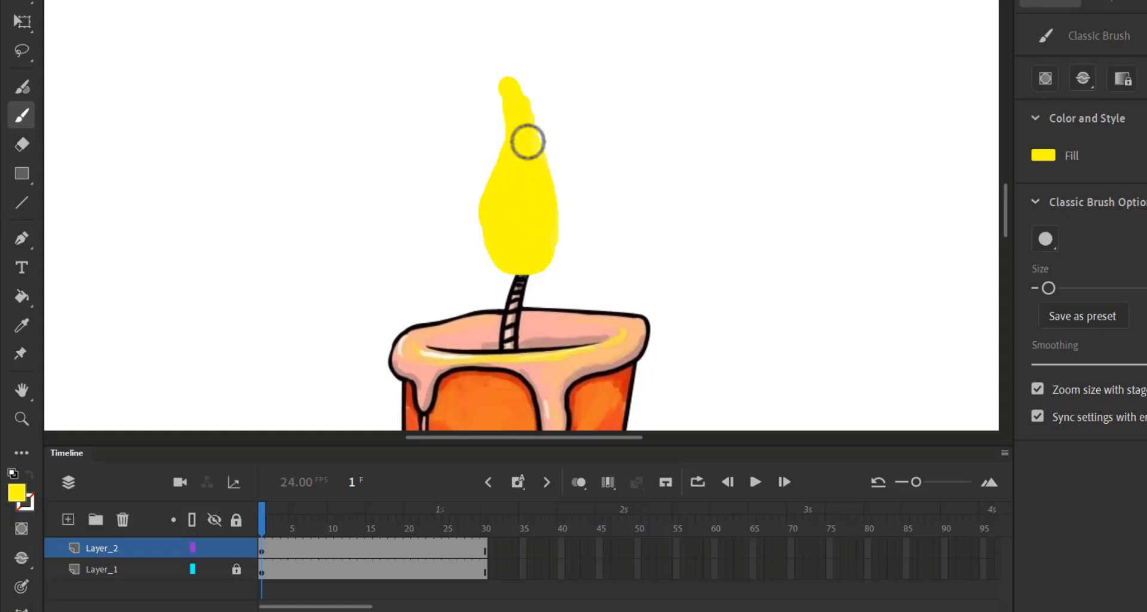
# Check the flame layer by hiding and showing Layer_2, and copy the flame selected on its first frame.
pyautogui.click(261, 547)
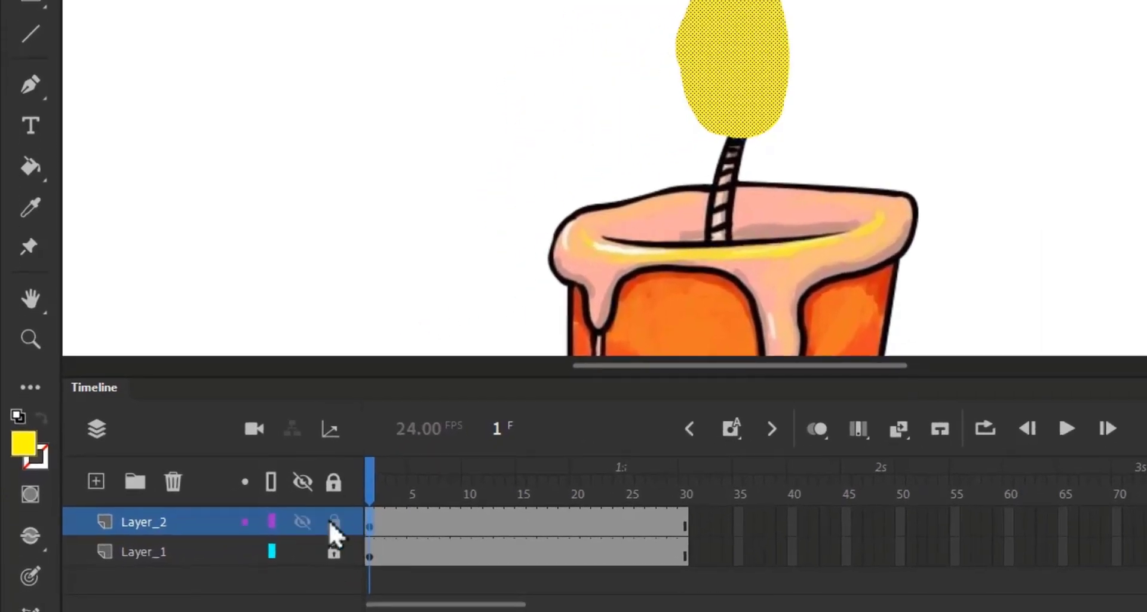
pyautogui.click(301, 523)
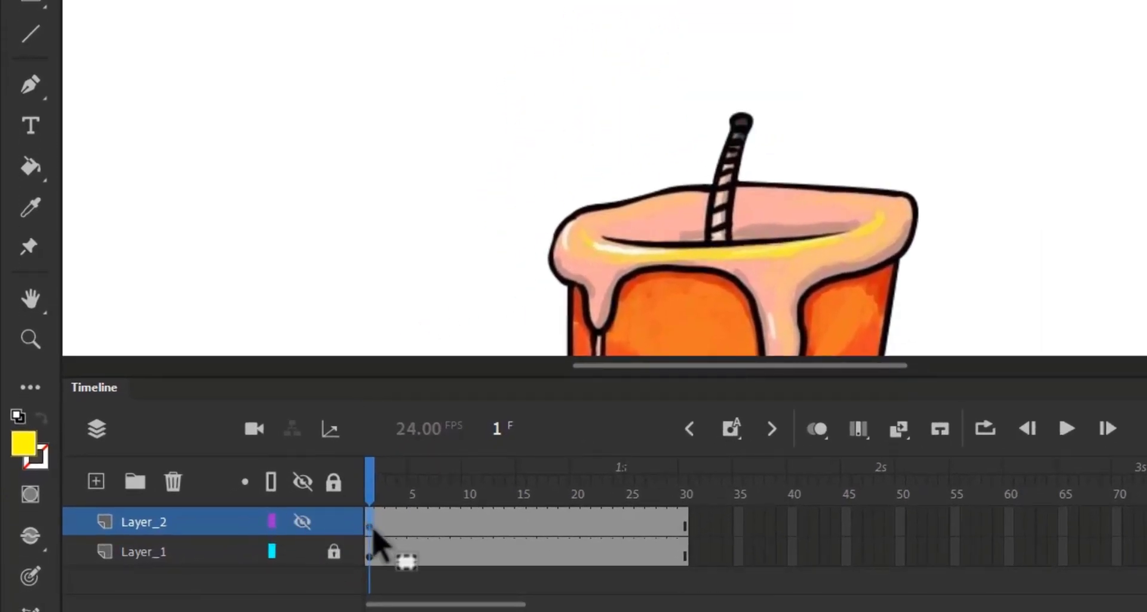
pyautogui.click(302, 521)
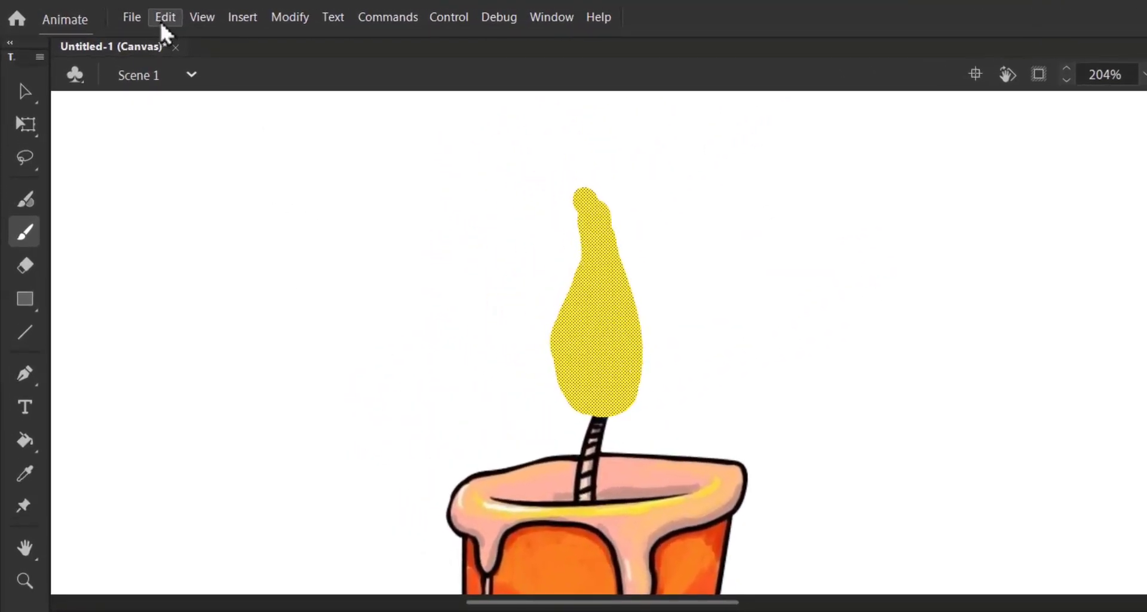
pyautogui.click(165, 17)
pyautogui.click(179, 100)
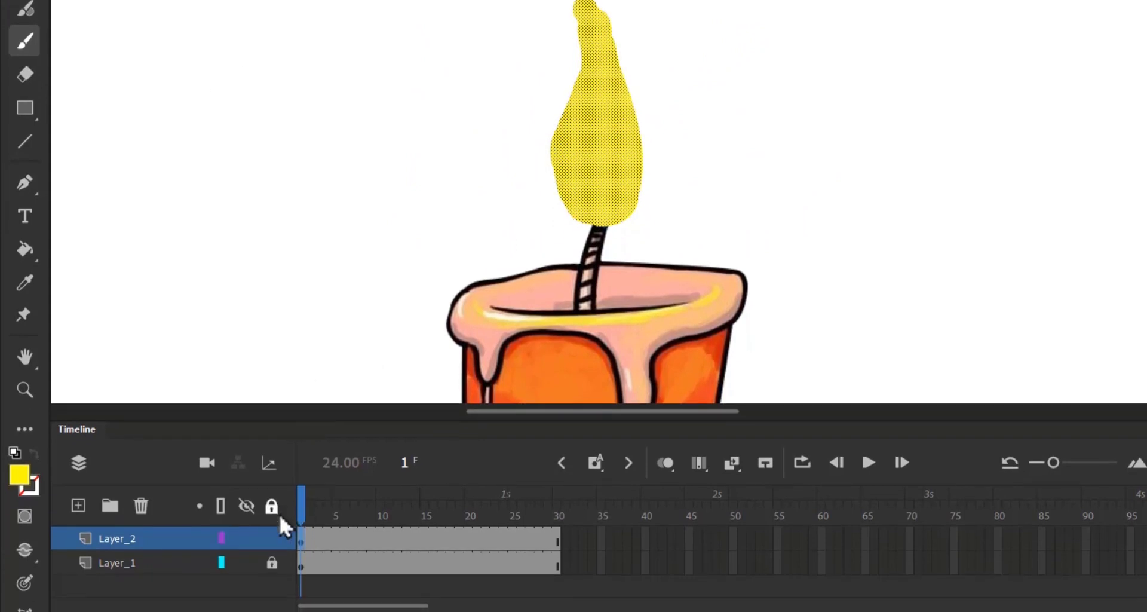
# With onion skinning on, convert frame 4 of Layer_2 to a blank keyframe and paste the copied flame in place.
pyautogui.click(355, 531)
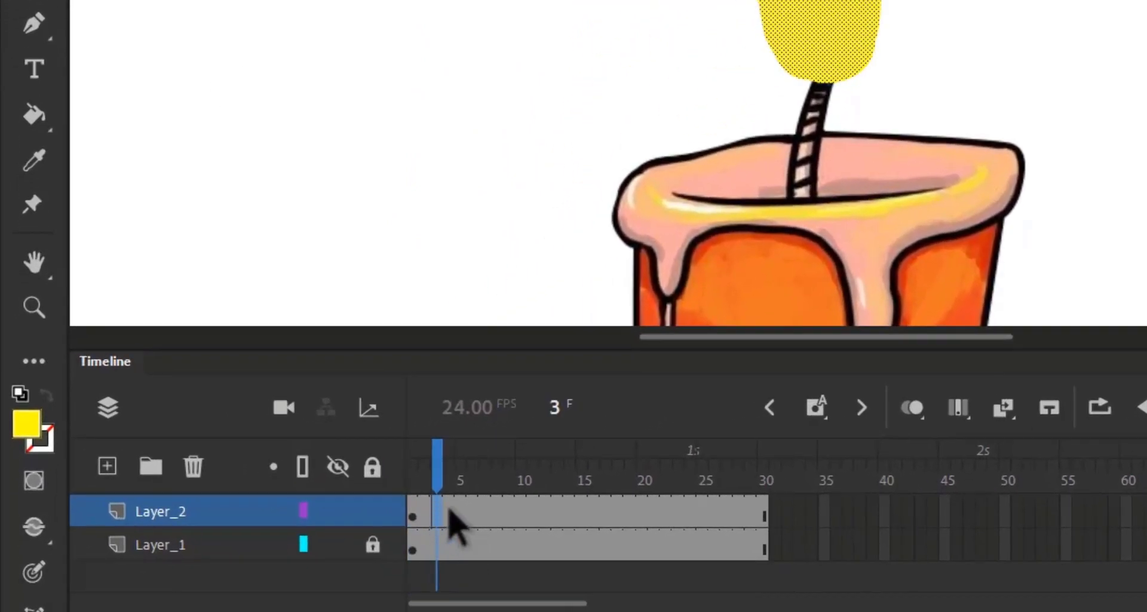
pyautogui.click(914, 410)
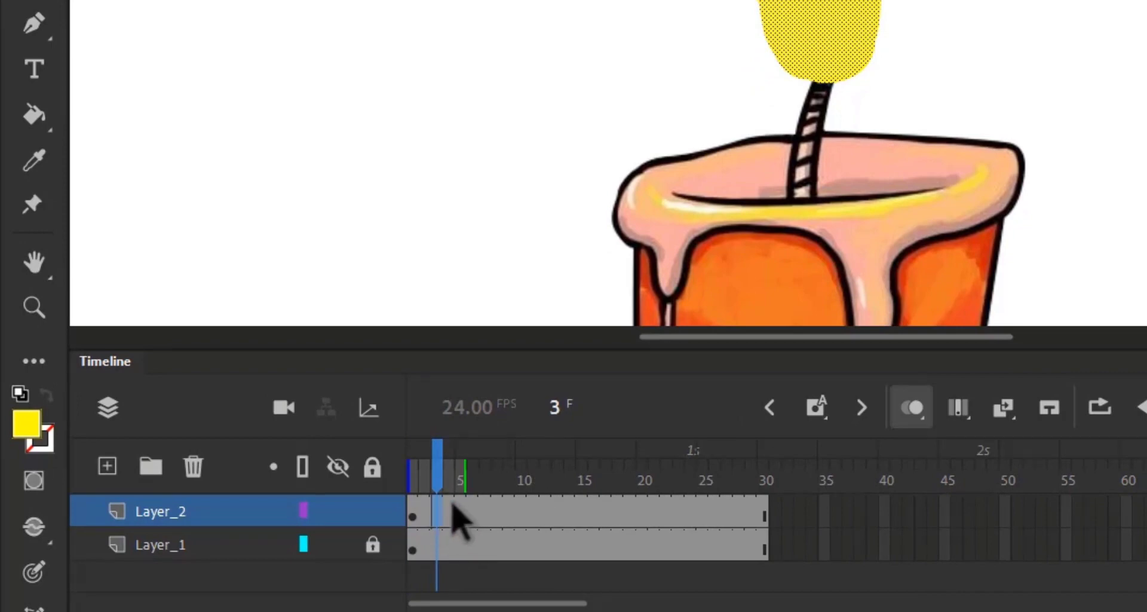
pyautogui.rightClick(450, 515)
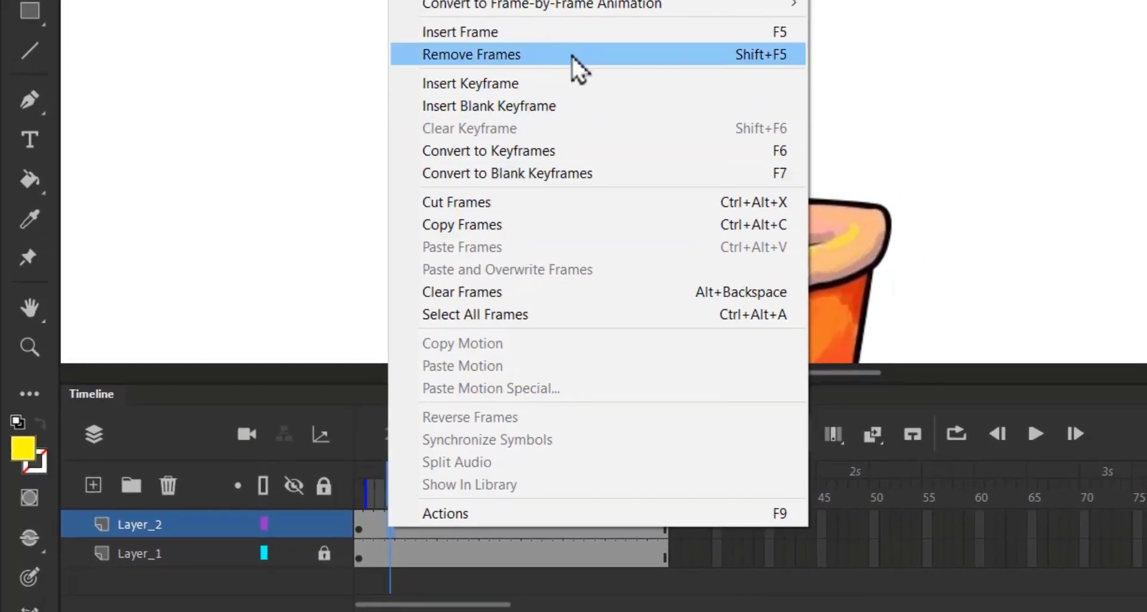
pyautogui.click(637, 177)
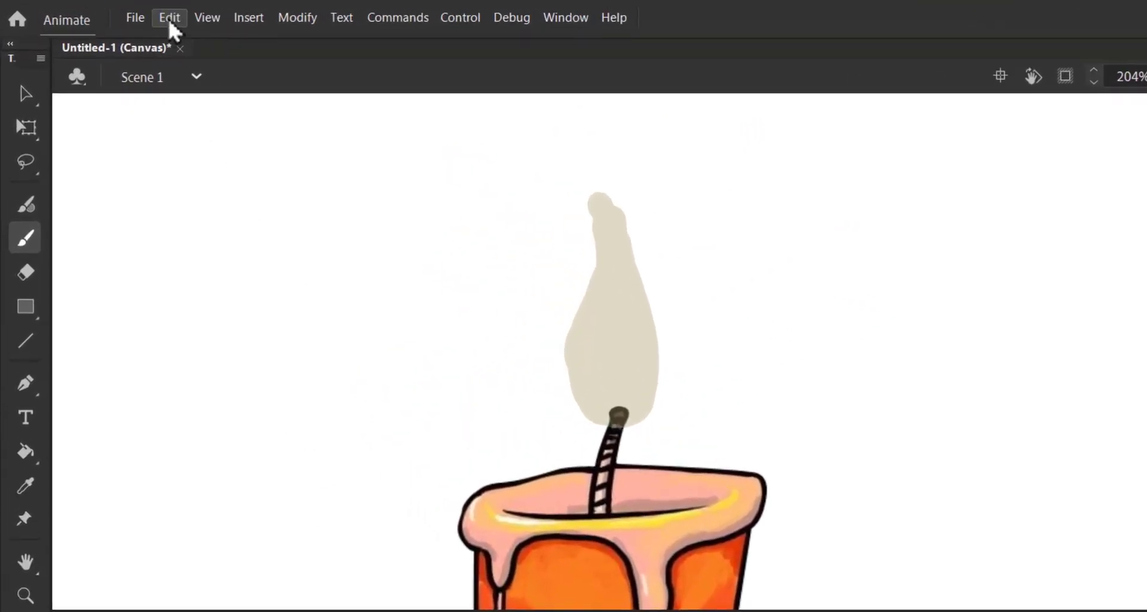
pyautogui.click(131, 13)
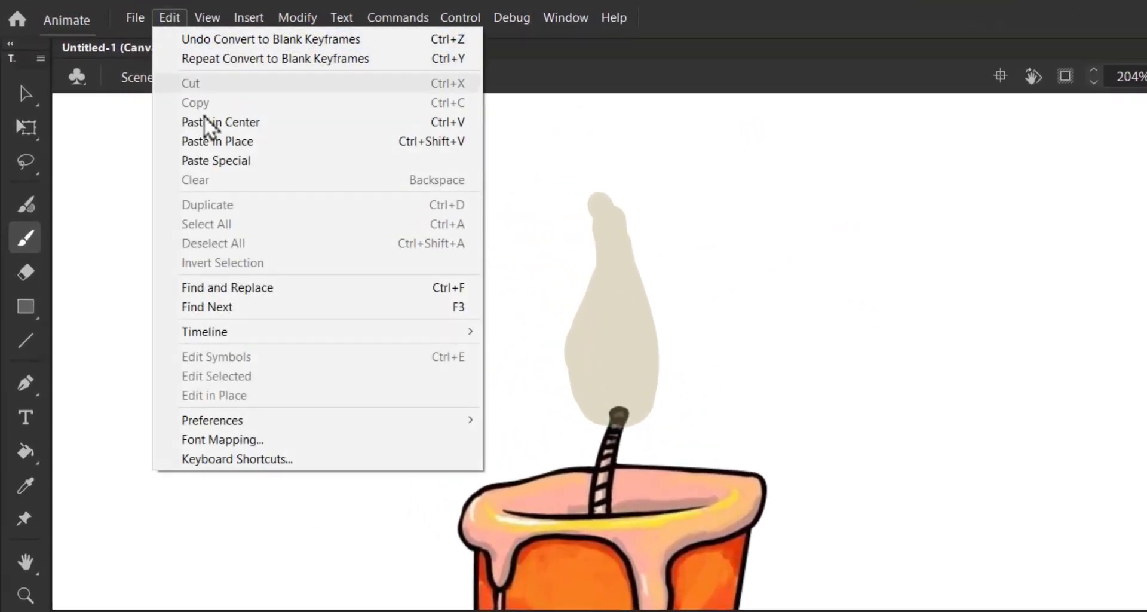
pyautogui.click(427, 144)
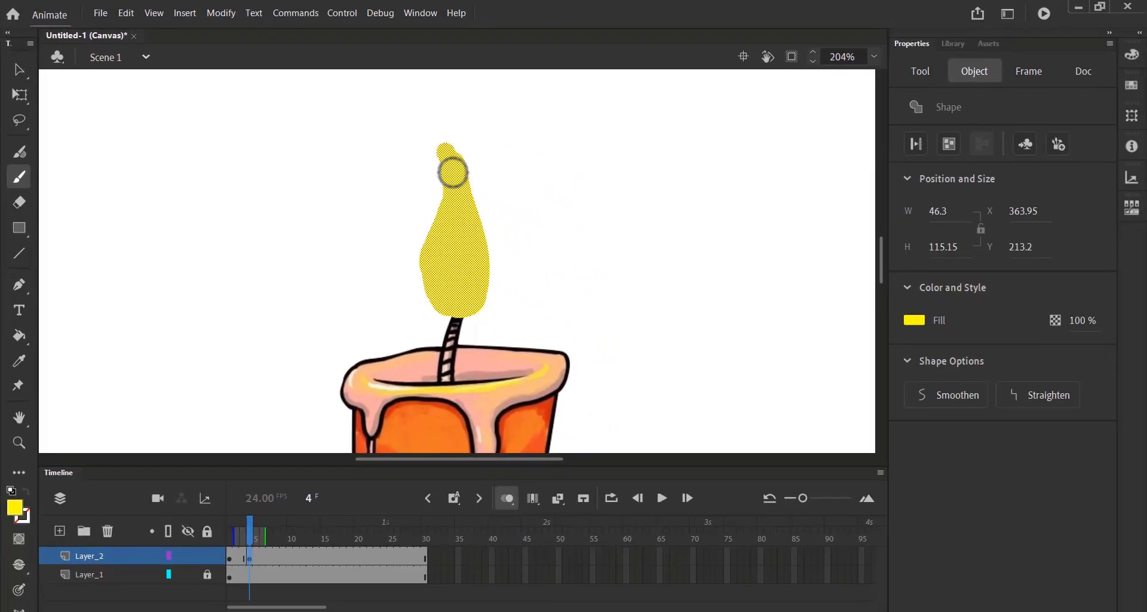
# Extend the frame 4 flame with a taller tip curving right and a wider left side, reducing the Classic Brush size to 7.
pyautogui.click(455, 160)
pyautogui.moveTo(457, 159)
pyautogui.mouseDown()
pyautogui.moveTo(451, 136)
pyautogui.moveTo(454, 154)
pyautogui.moveTo(459, 143)
pyautogui.mouseUp()
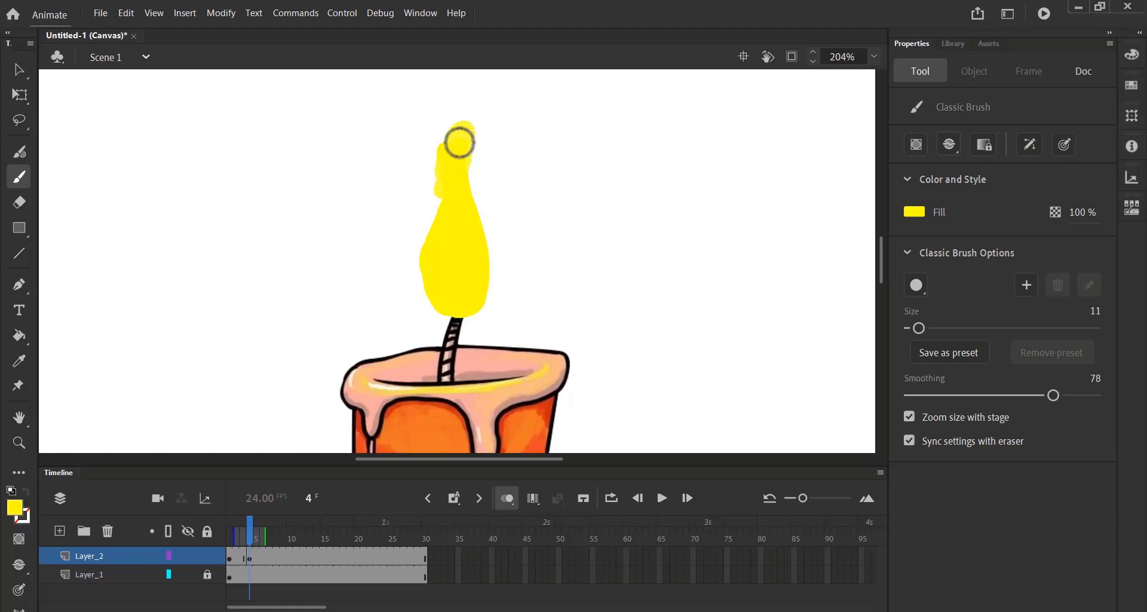
pyautogui.moveTo(430, 192); pyautogui.dragTo(412, 275)
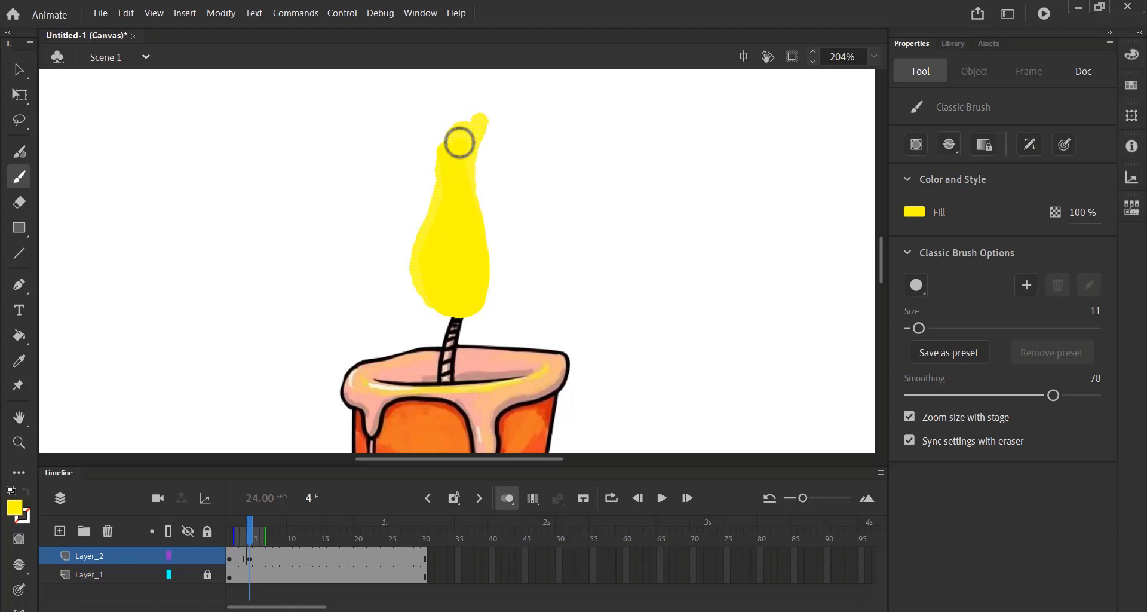
pyautogui.press('[')
pyautogui.press('[')
pyautogui.press('[')
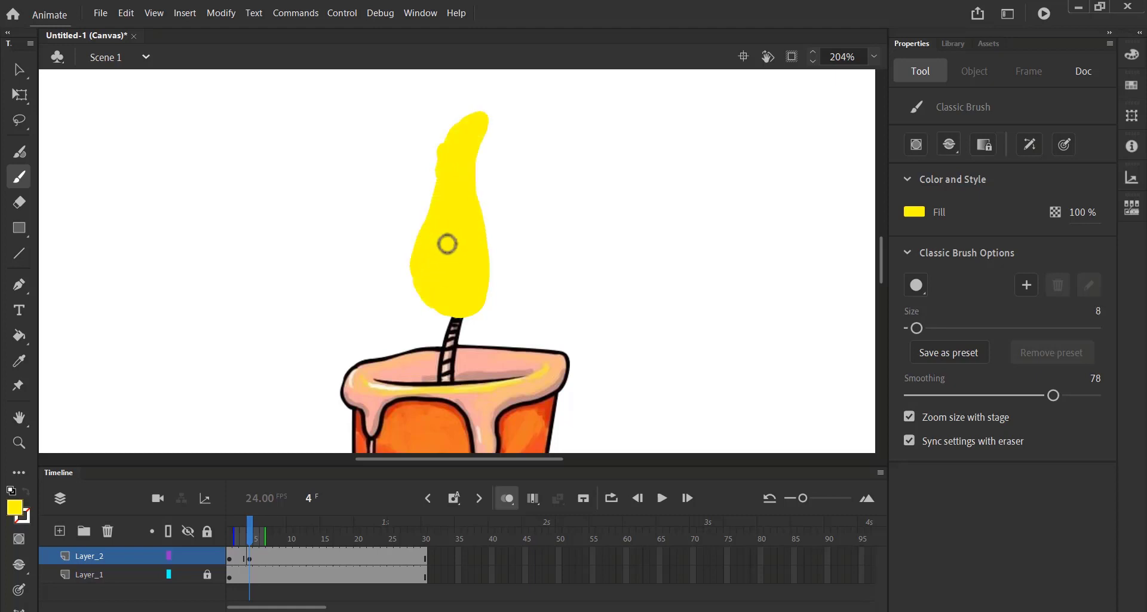
pyautogui.press(']')
pyautogui.press(']')
# Paste the flame in place in a blank keyframe at frame 7 of Layer_2 and paint a taller tip leaning left.
pyautogui.click(270, 556)
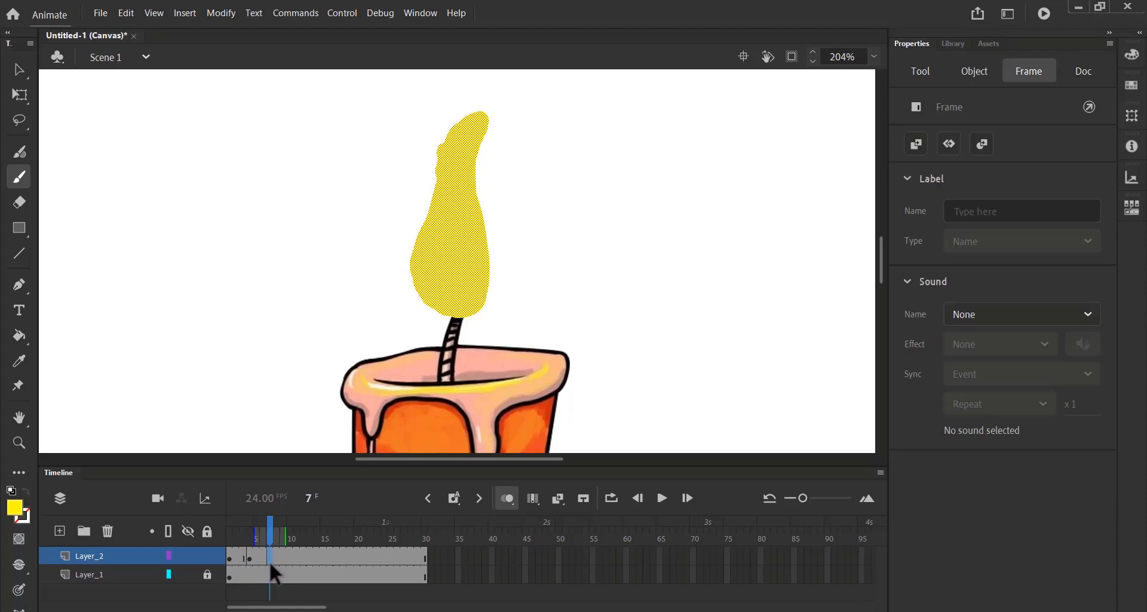
pyautogui.press('F7')
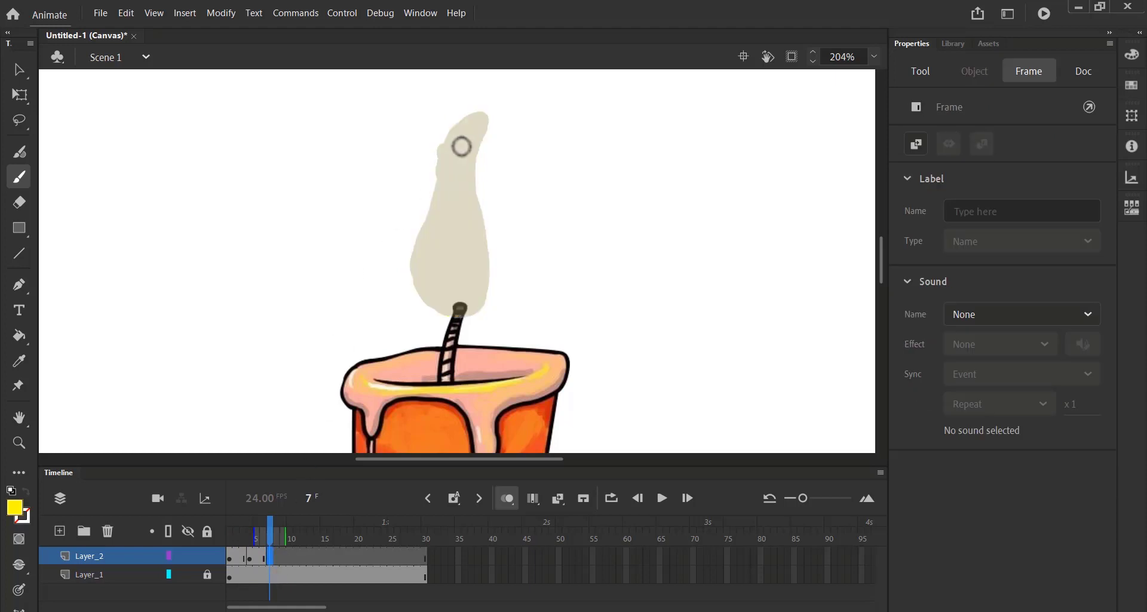
pyautogui.hotkey('ctrl', 'shift', 'v')
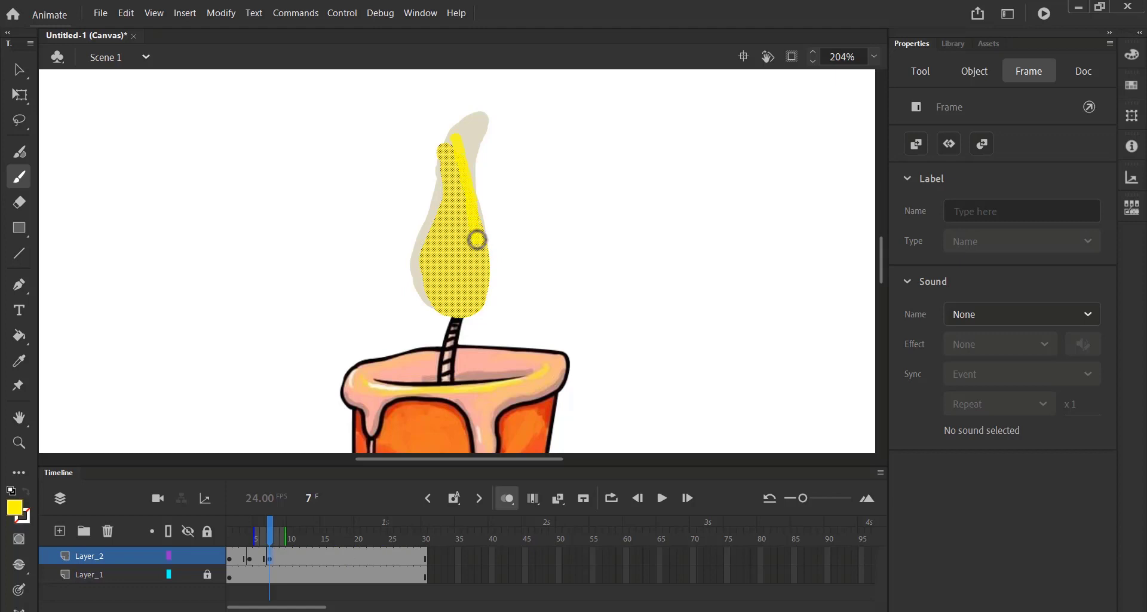
pyautogui.moveTo(443, 121); pyautogui.dragTo(429, 196)
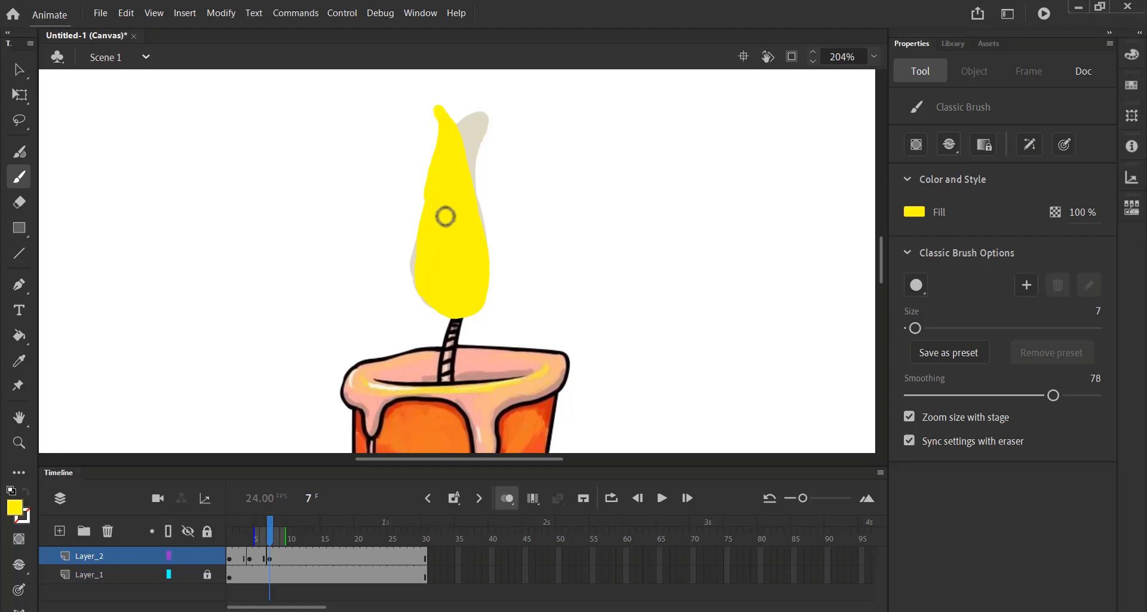
# Paste the flame in place in a blank keyframe at frame 10 and paint a narrow upright tip and a wider left side.
pyautogui.click(285, 559)
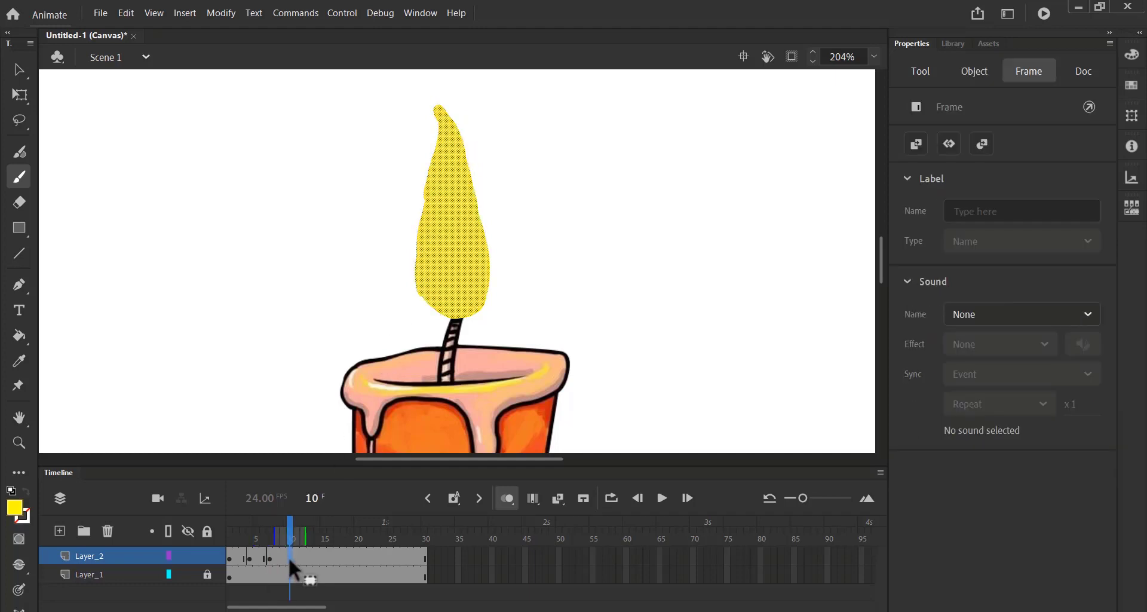
pyautogui.press('F7')
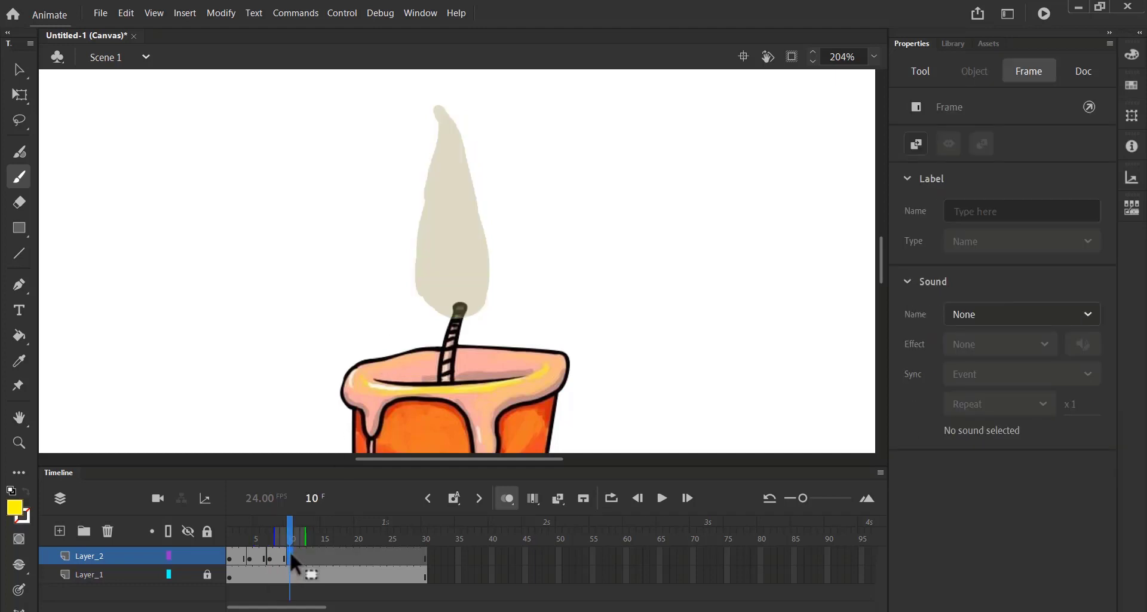
pyautogui.hotkey('ctrl', 'shift', 'v')
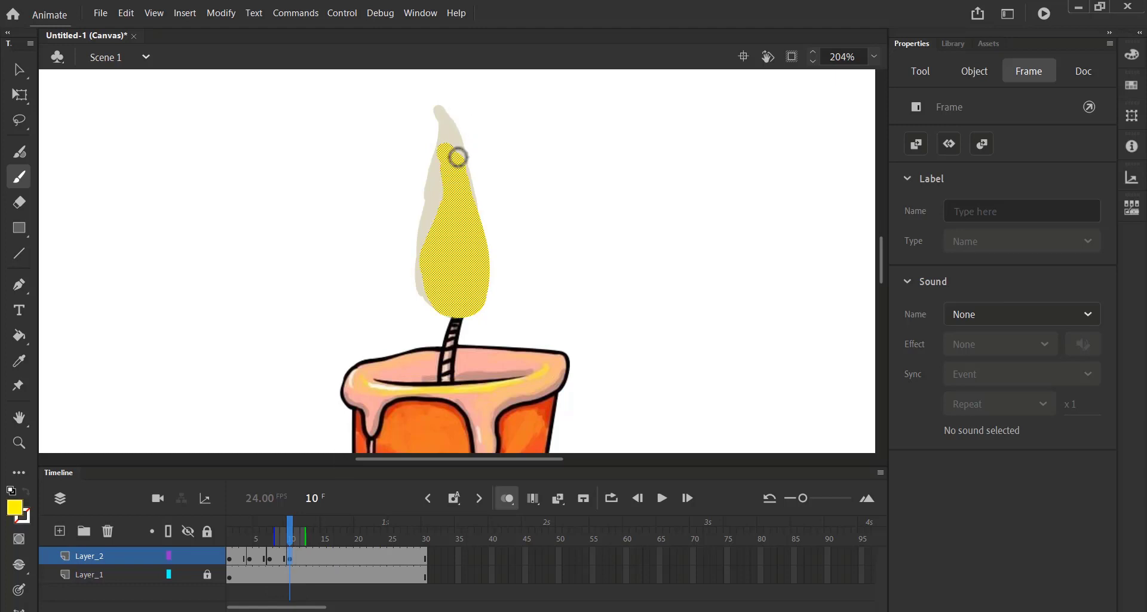
pyautogui.moveTo(456, 168)
pyautogui.mouseDown()
pyautogui.moveTo(419, 238)
pyautogui.moveTo(445, 190)
pyautogui.mouseUp()
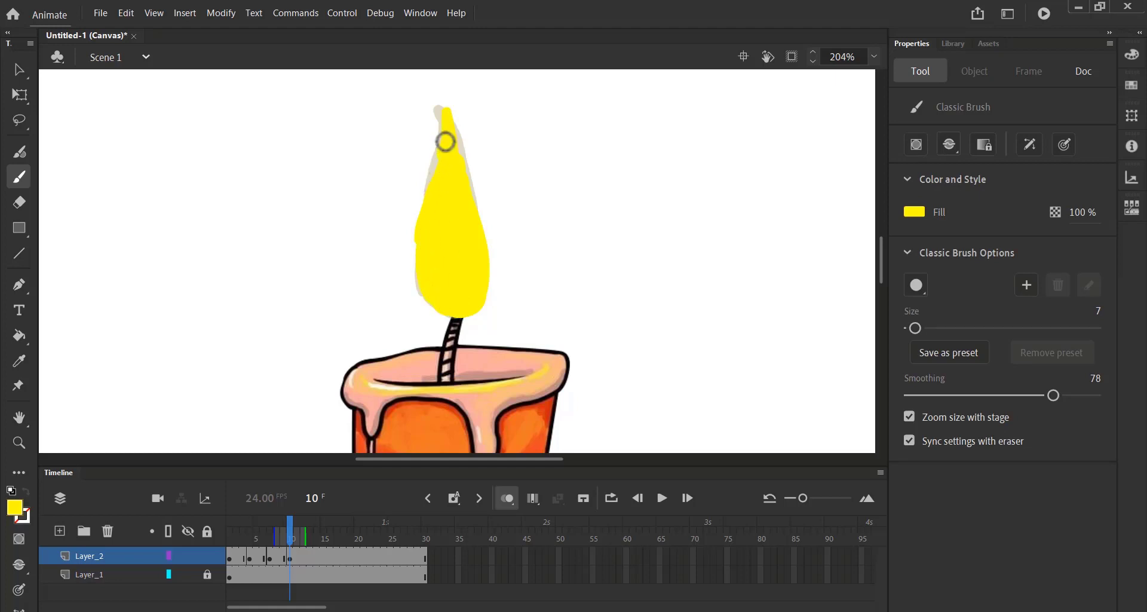
pyautogui.moveTo(422, 182); pyautogui.dragTo(411, 284)
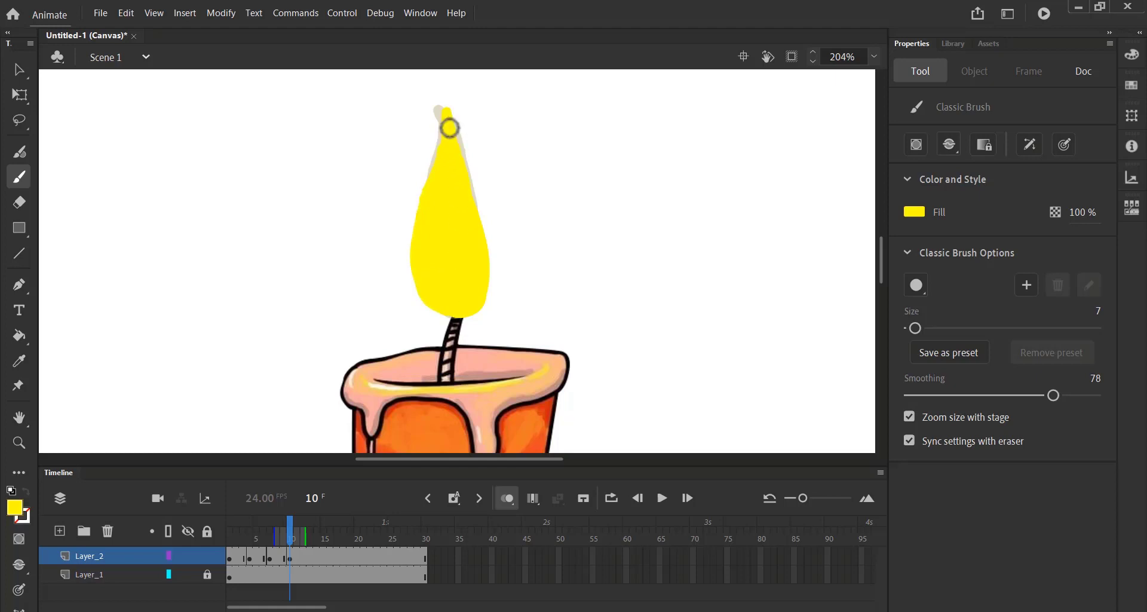
# Paste the flame in place in a blank keyframe at frame 13 and paint a pointed tip curving right with a fuller left edge.
pyautogui.click(307, 558)
pyautogui.press('F7')
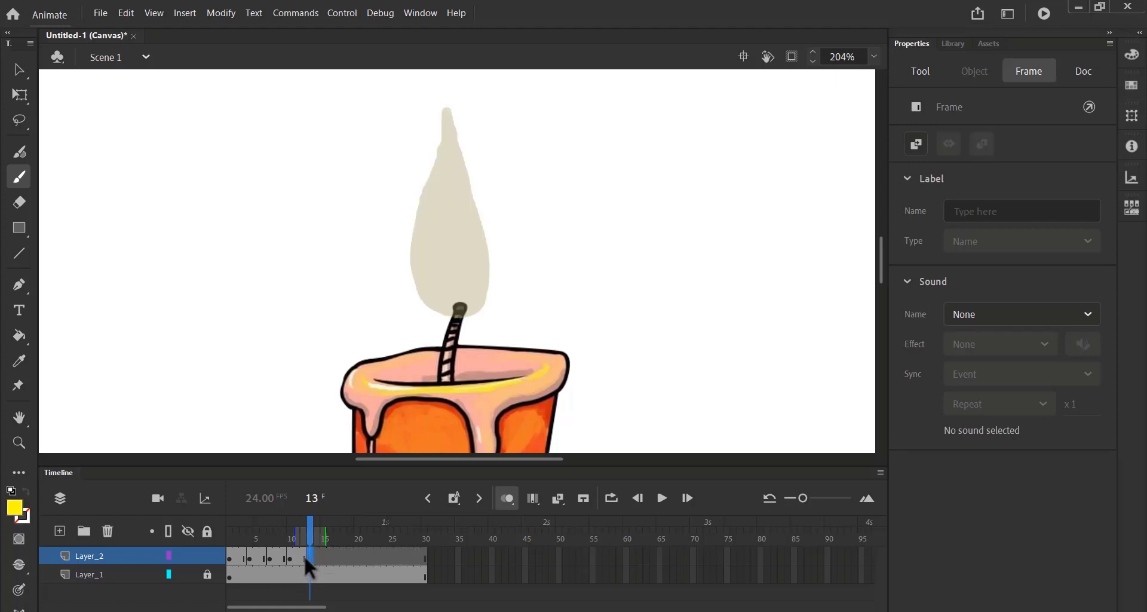
pyautogui.hotkey('ctrl', 'shift', 'v')
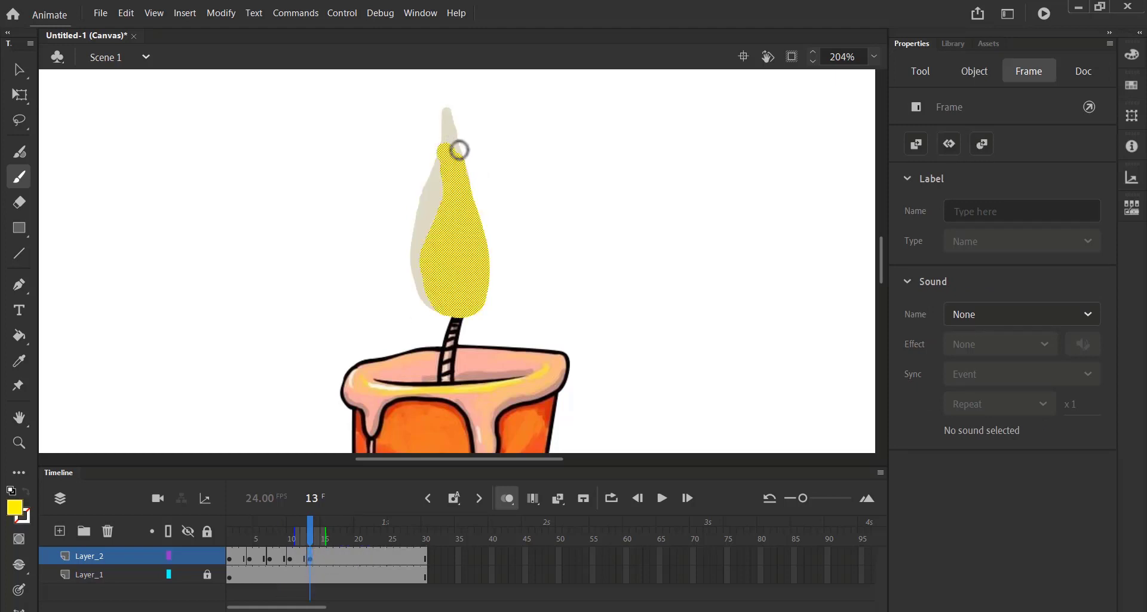
pyautogui.moveTo(465, 124); pyautogui.dragTo(451, 149)
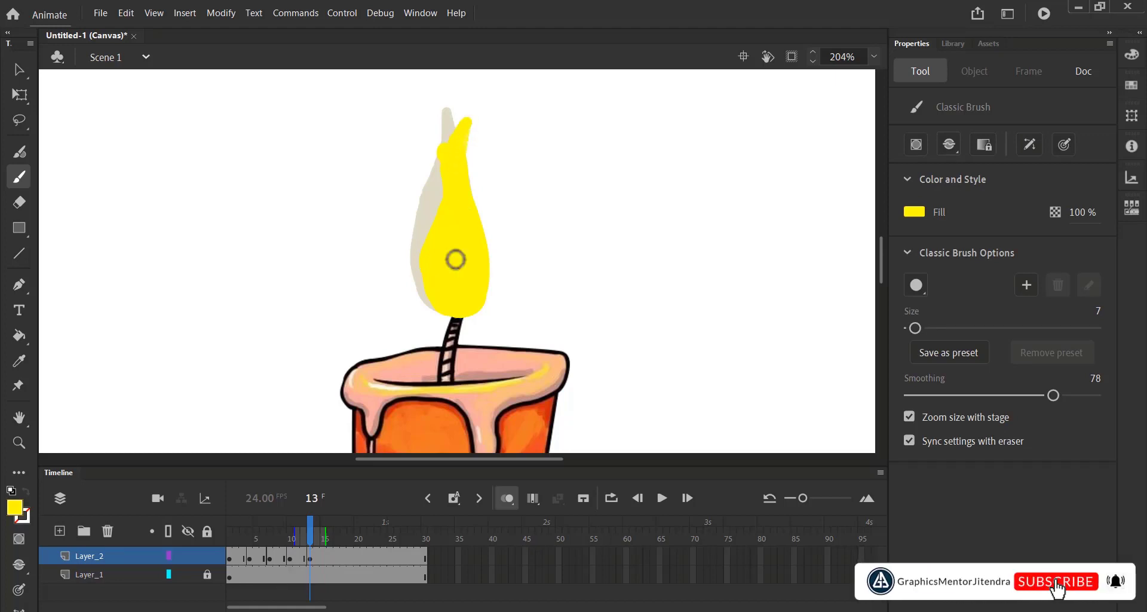
pyautogui.moveTo(462, 128); pyautogui.dragTo(442, 179)
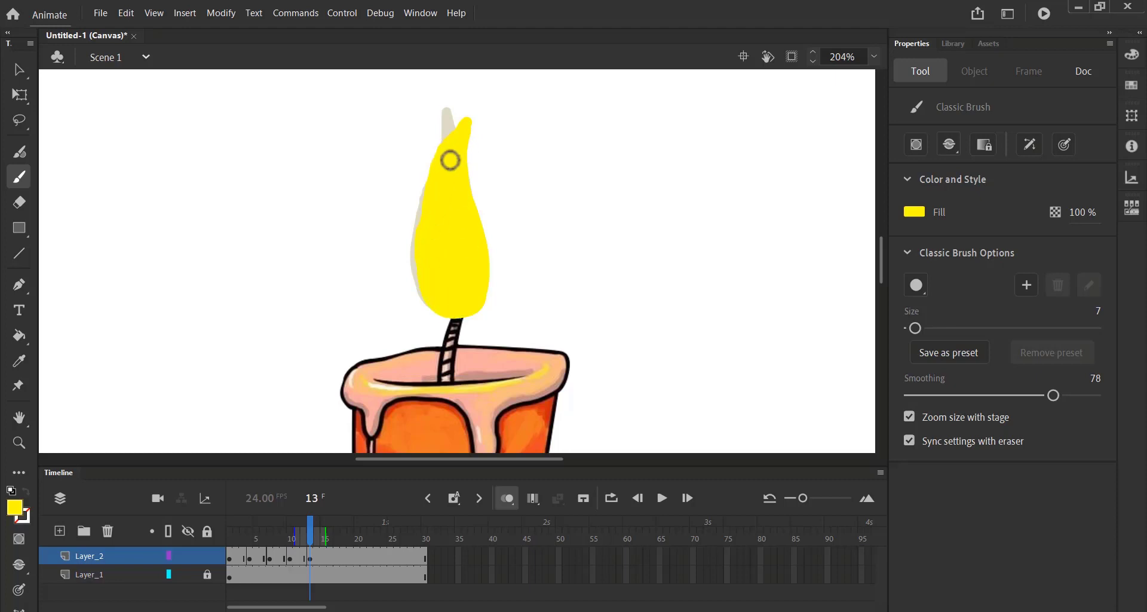
pyautogui.moveTo(450, 160); pyautogui.dragTo(448, 158)
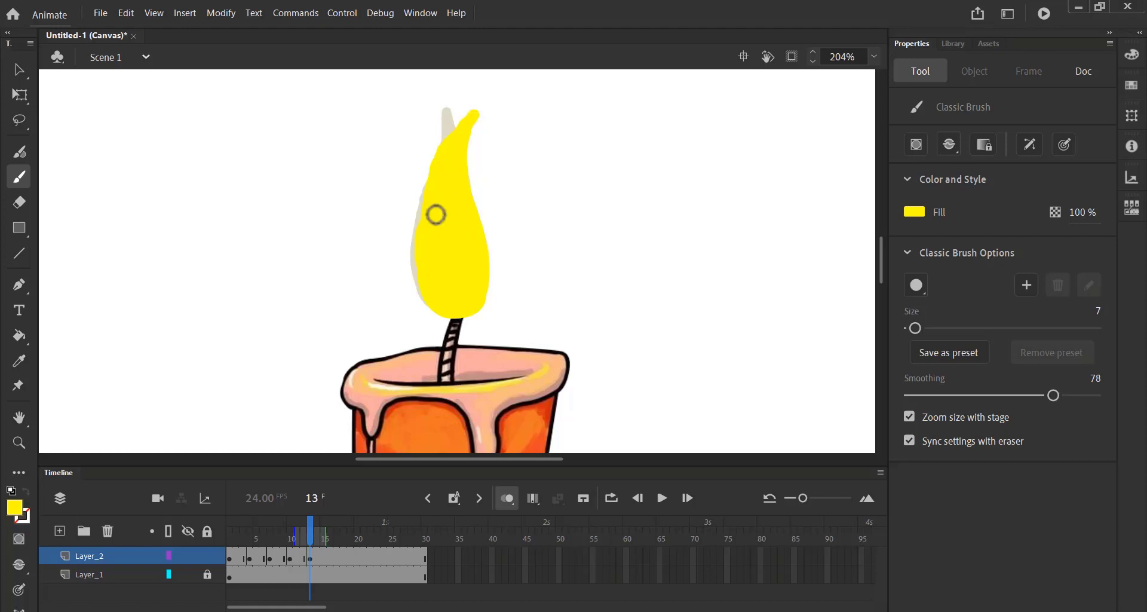
# Paste the flame in place in a blank keyframe at frame 16 and paint a tall upright tip, undoing the extra stroke around the base.
pyautogui.click(329, 558)
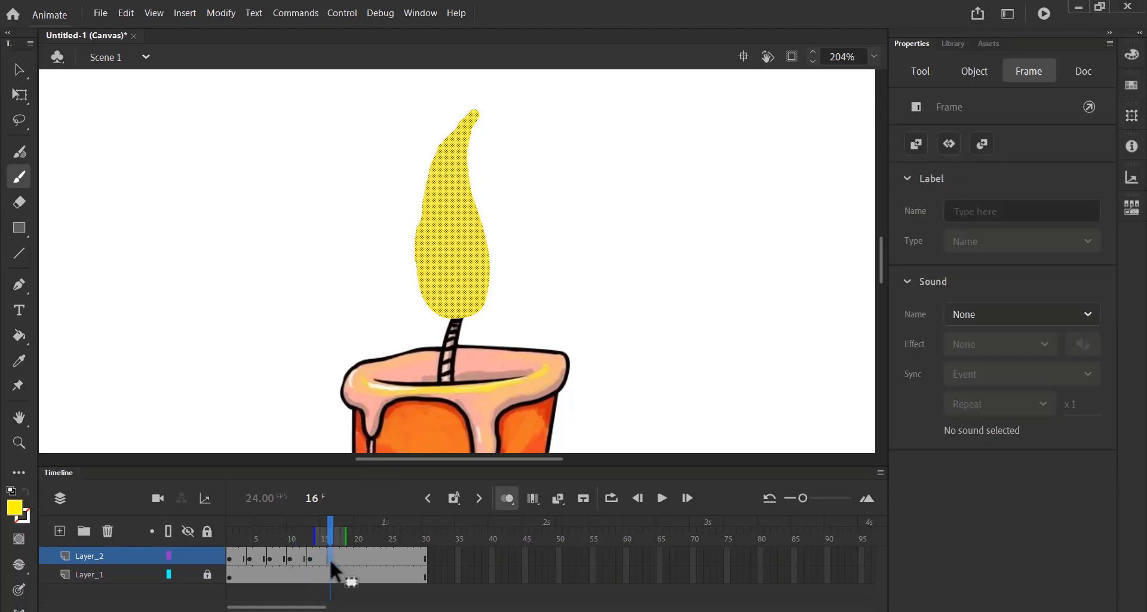
pyautogui.press('F7')
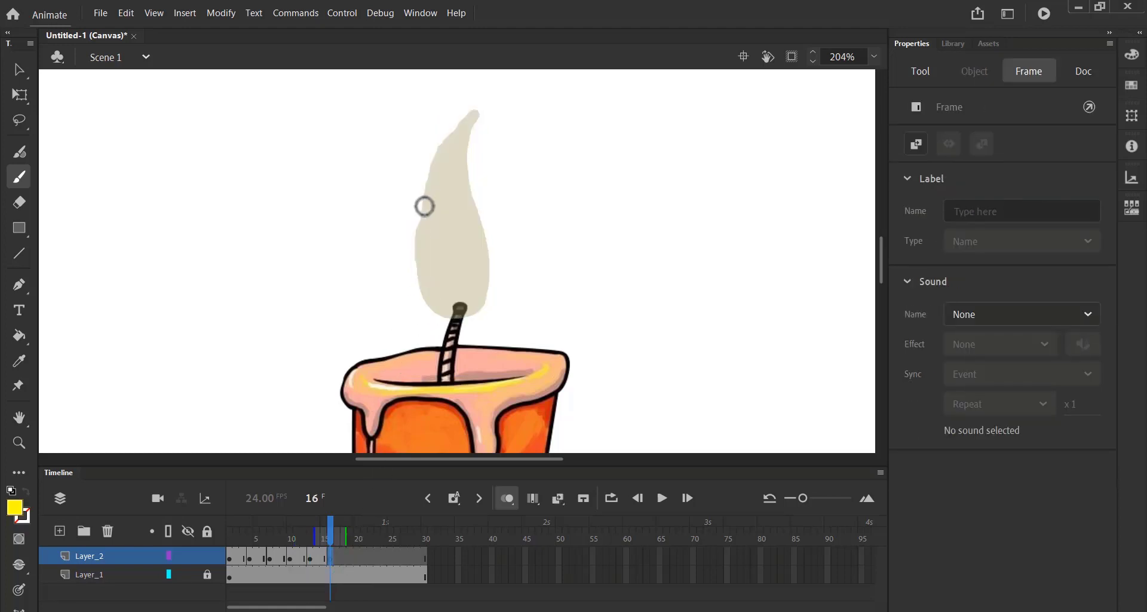
pyautogui.hotkey('ctrl', 'shift', 'v')
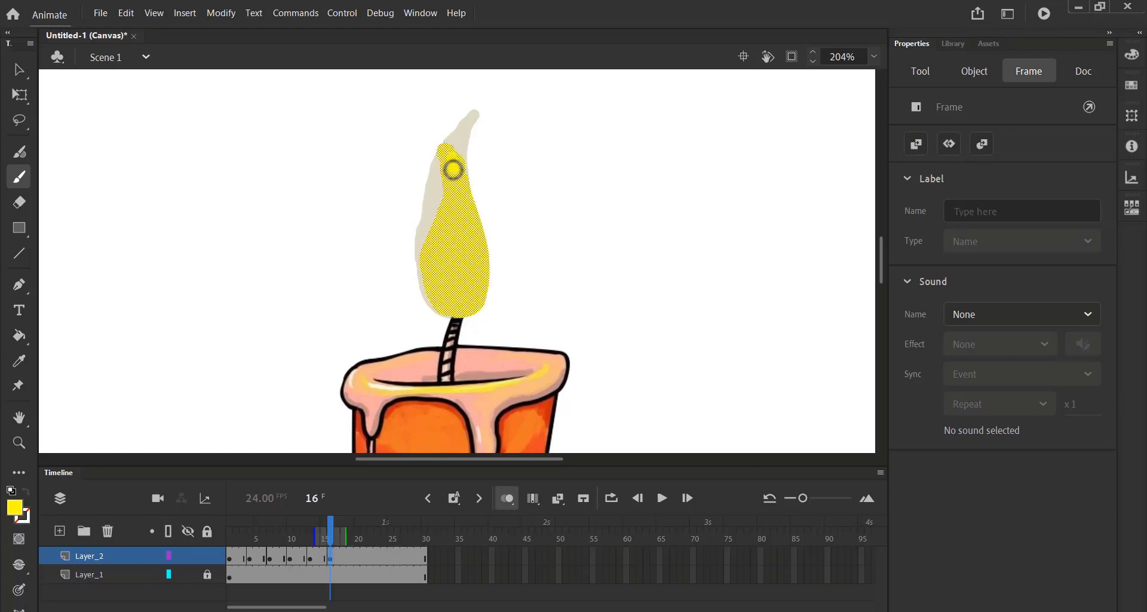
pyautogui.moveTo(445, 117); pyautogui.dragTo(454, 166)
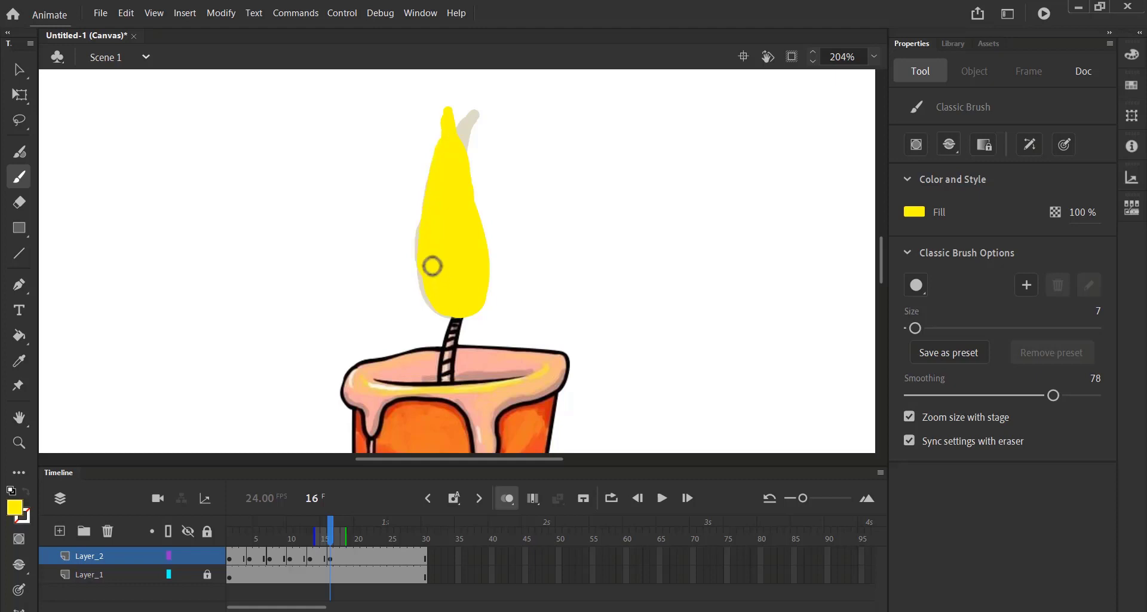
pyautogui.moveTo(424, 225)
pyautogui.mouseDown()
pyautogui.moveTo(443, 299)
pyautogui.moveTo(471, 297)
pyautogui.moveTo(485, 280)
pyautogui.mouseUp()
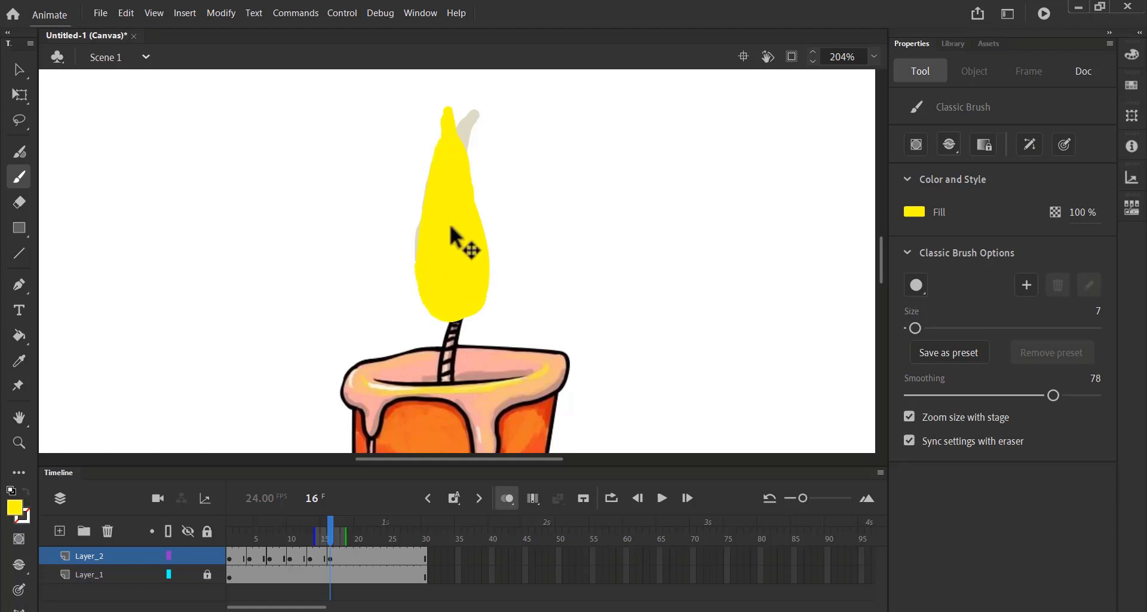
pyautogui.hotkey('ctrl', 'z')
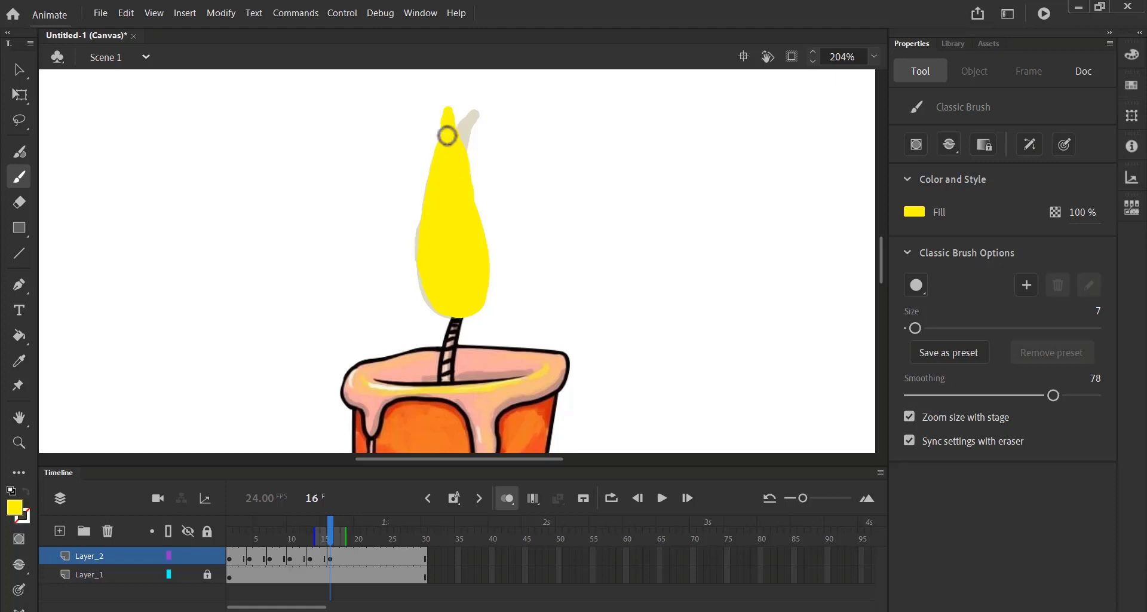
# Paste the flame in place in a blank keyframe at frame 18 and paint a tip leaning slightly right with a filled-out left side.
pyautogui.click(345, 556)
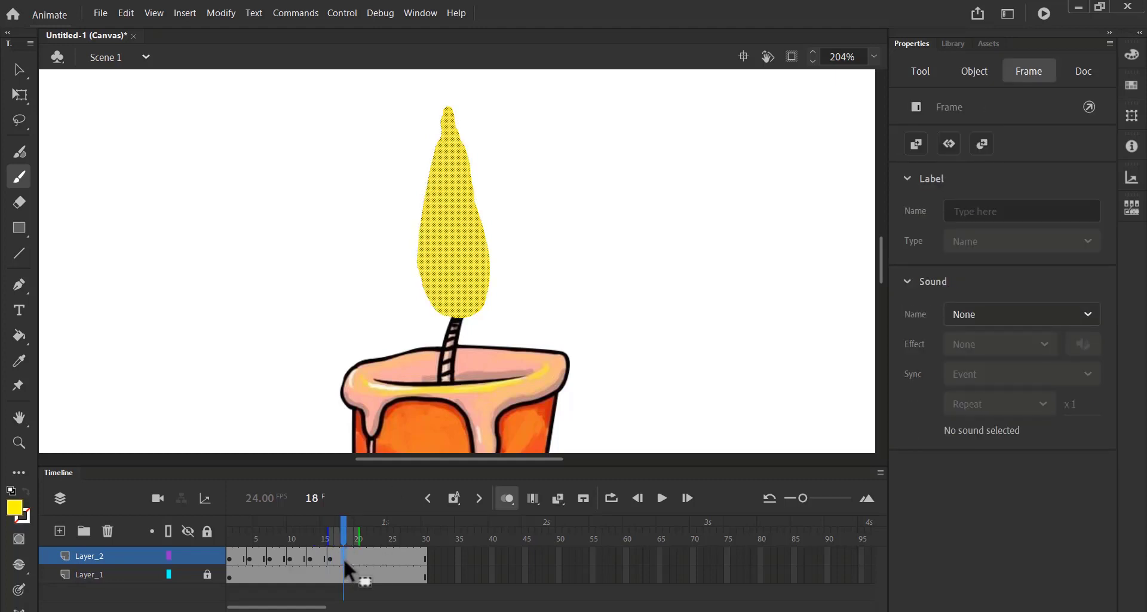
pyautogui.press('F7')
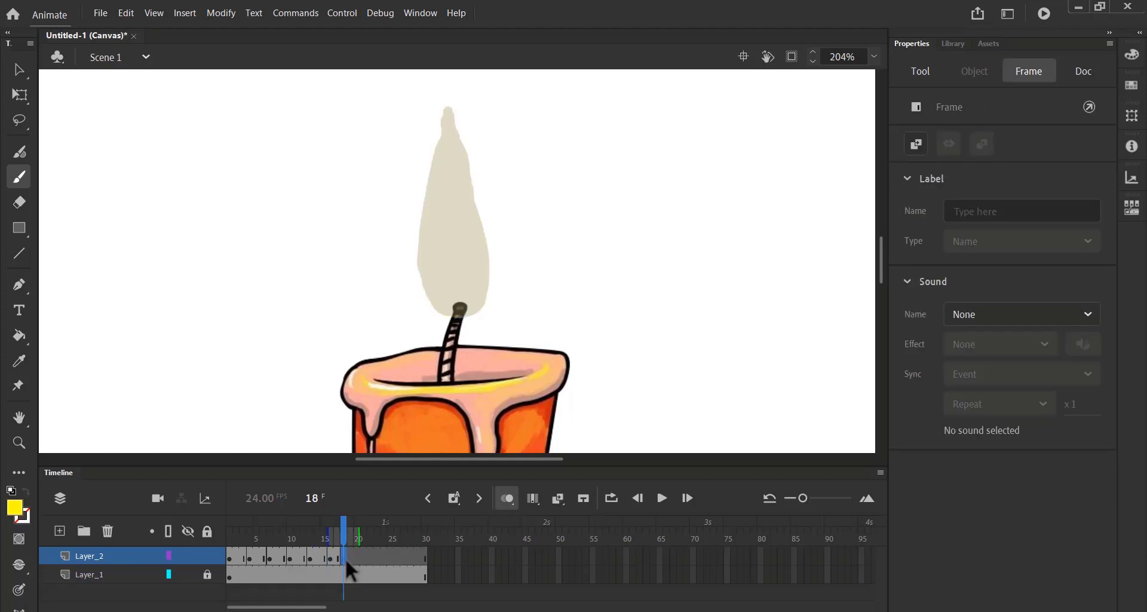
pyautogui.hotkey('ctrl', 'shift', 'v')
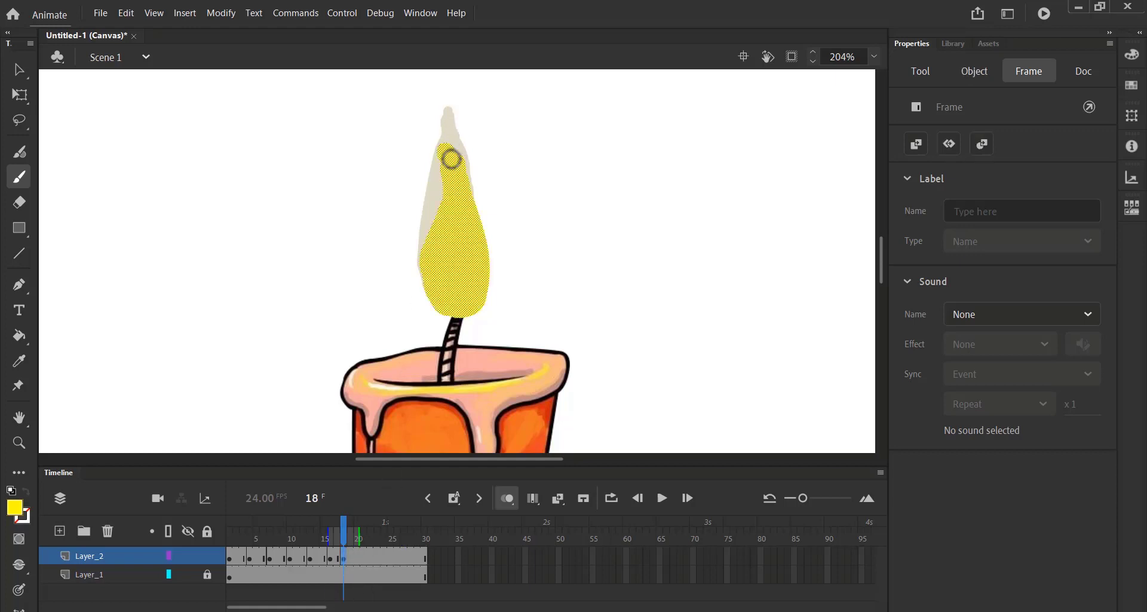
pyautogui.moveTo(448, 153)
pyautogui.mouseDown()
pyautogui.moveTo(460, 233)
pyautogui.moveTo(461, 132)
pyautogui.mouseUp()
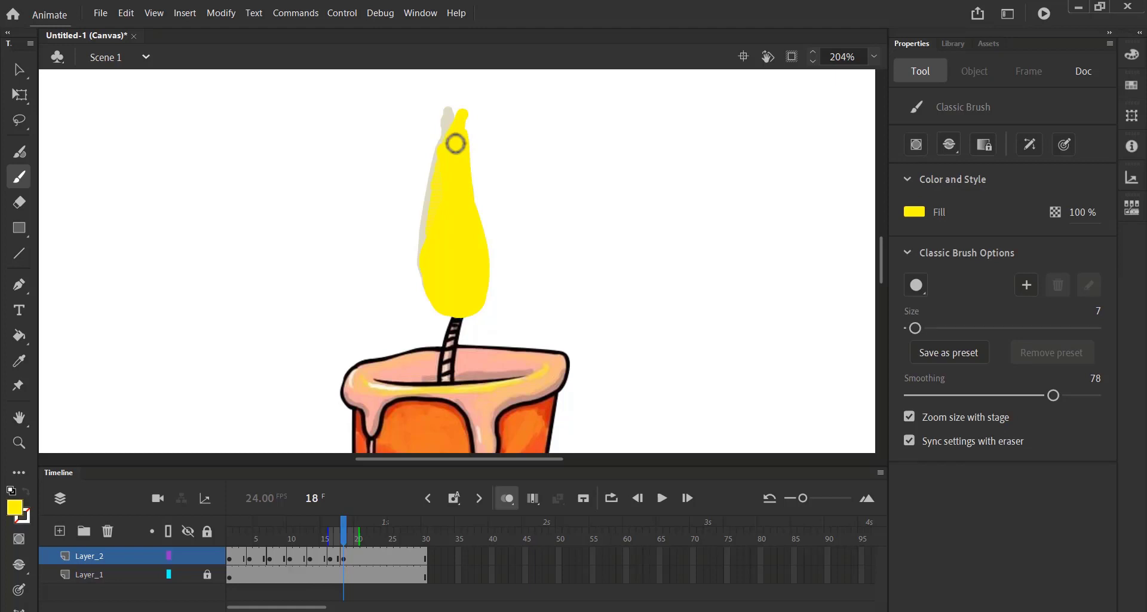
pyautogui.moveTo(455, 144); pyautogui.dragTo(455, 141)
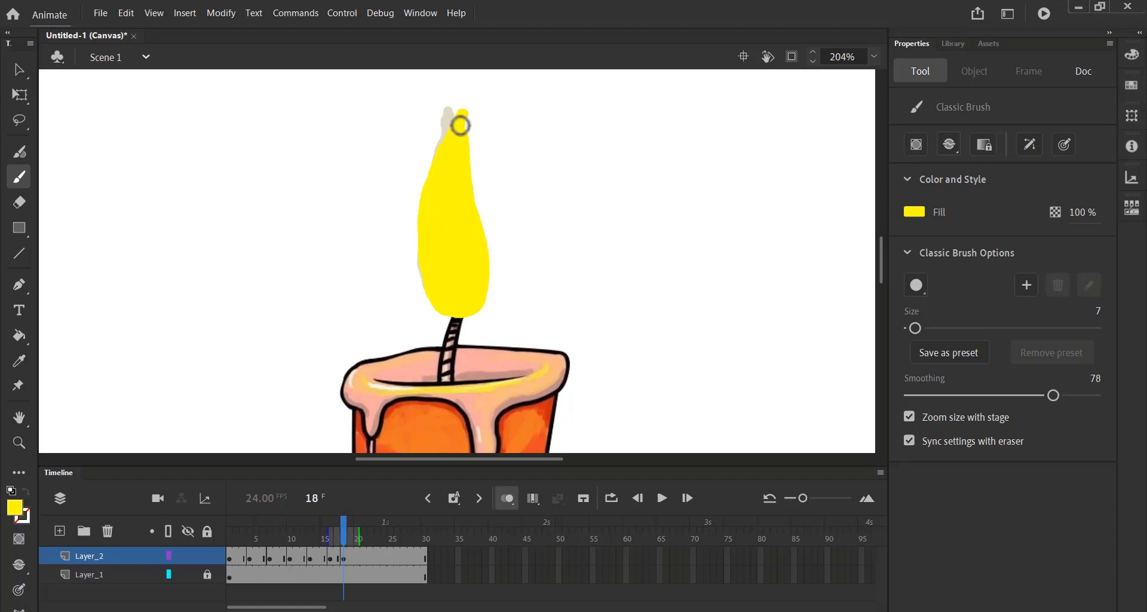
# Unlock Layer_1 and review the flame drawings frame by frame, forward from frame 4 and back toward the start.
pyautogui.click(207, 574)
pyautogui.click(248, 537)
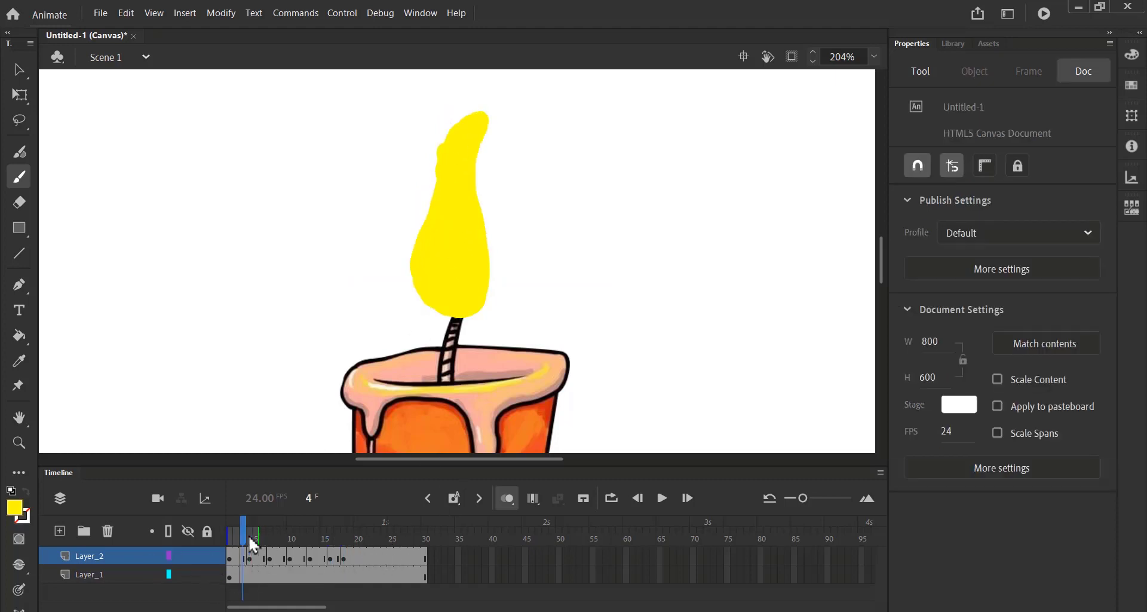
pyautogui.press('.')
pyautogui.press('.')
pyautogui.press('.')
pyautogui.press('.')
pyautogui.press('.')
pyautogui.press('.')
pyautogui.press('.')
pyautogui.press('.')
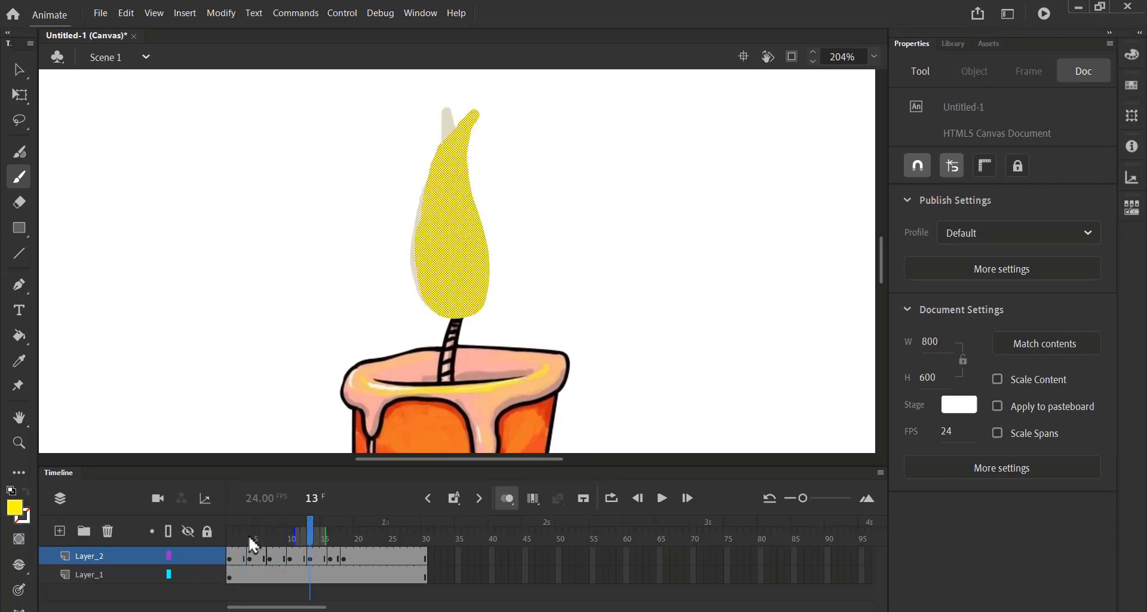
pyautogui.press(',')
pyautogui.press(',')
pyautogui.press(',')
pyautogui.press(',')
pyautogui.press(',')
pyautogui.press(',')
pyautogui.press(',')
pyautogui.press(',')
pyautogui.press(',')
pyautogui.press(',')
# Add a keyframe at frame 2 of Layer_2, paint a tall left-leaning tip with fuller sides, and play the animation.
pyautogui.click(232, 553)
pyautogui.click(234, 555)
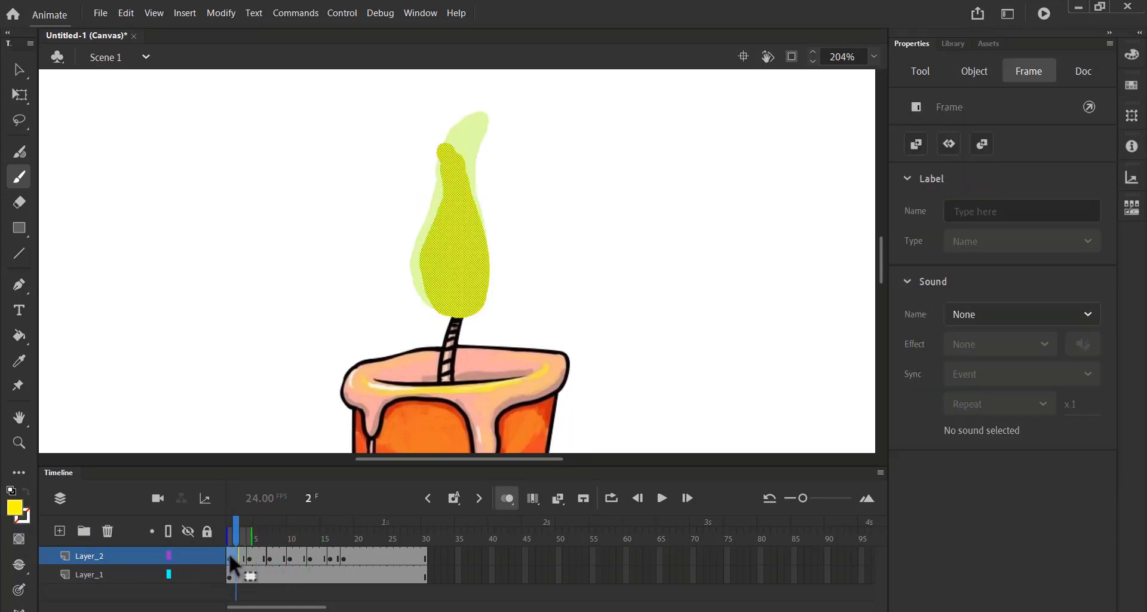
pyautogui.moveTo(456, 179)
pyautogui.mouseDown()
pyautogui.moveTo(442, 131)
pyautogui.moveTo(465, 209)
pyautogui.moveTo(439, 127)
pyautogui.moveTo(480, 220)
pyautogui.mouseUp()
pyautogui.moveTo(440, 133); pyautogui.dragTo(428, 242)
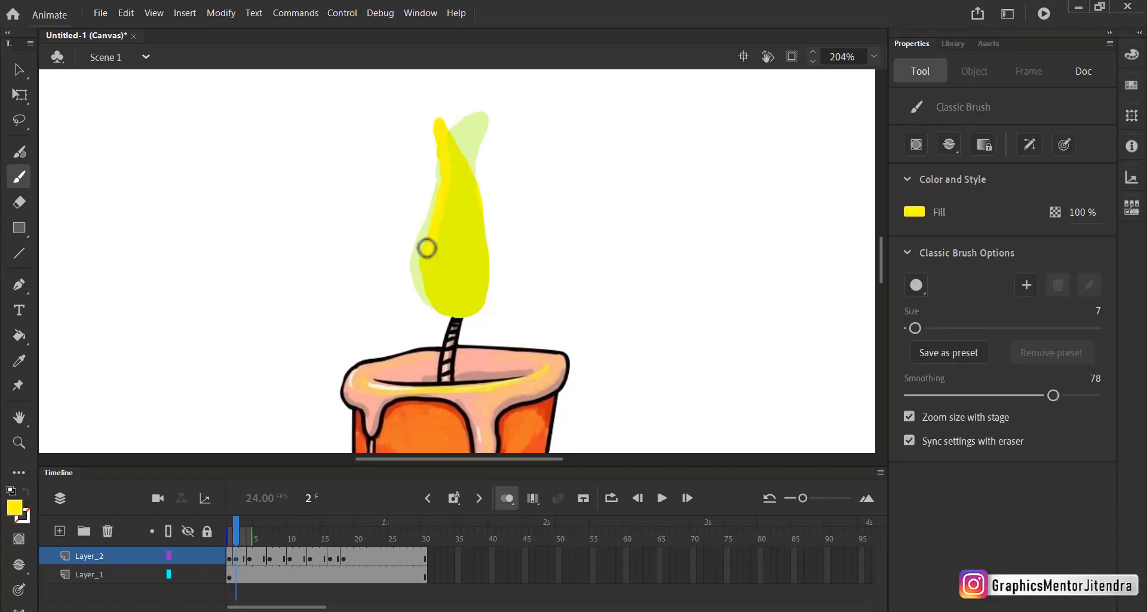
pyautogui.moveTo(441, 143)
pyautogui.mouseDown()
pyautogui.moveTo(438, 203)
pyautogui.moveTo(442, 189)
pyautogui.moveTo(422, 269)
pyautogui.moveTo(427, 247)
pyautogui.moveTo(448, 305)
pyautogui.moveTo(439, 146)
pyautogui.moveTo(433, 236)
pyautogui.moveTo(452, 302)
pyautogui.moveTo(446, 152)
pyautogui.moveTo(456, 289)
pyautogui.mouseUp()
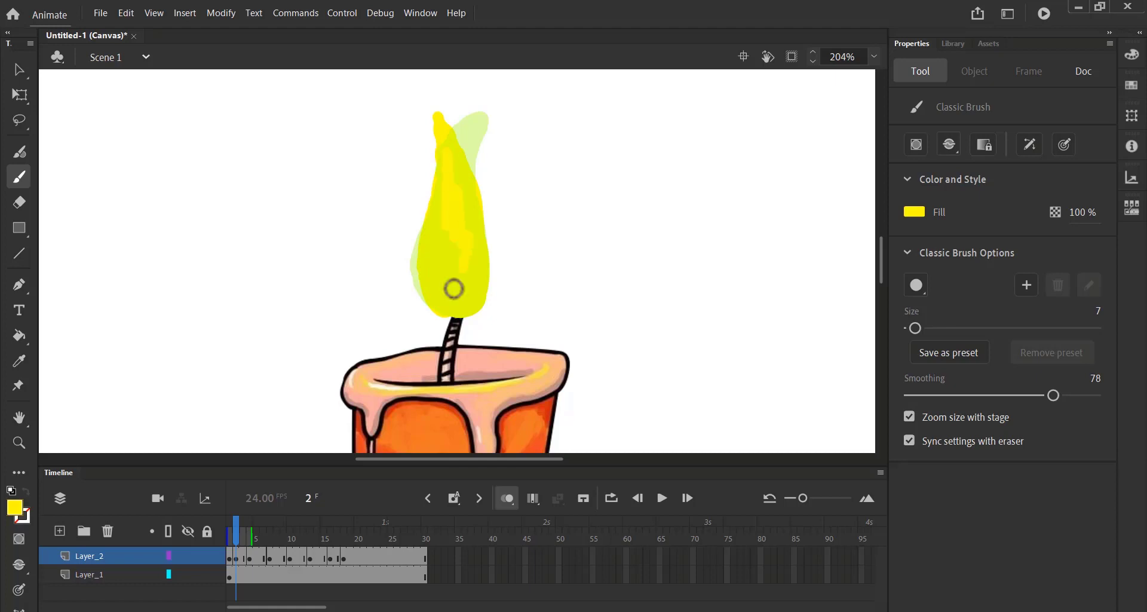
pyautogui.click(235, 537)
pyautogui.press('Return')
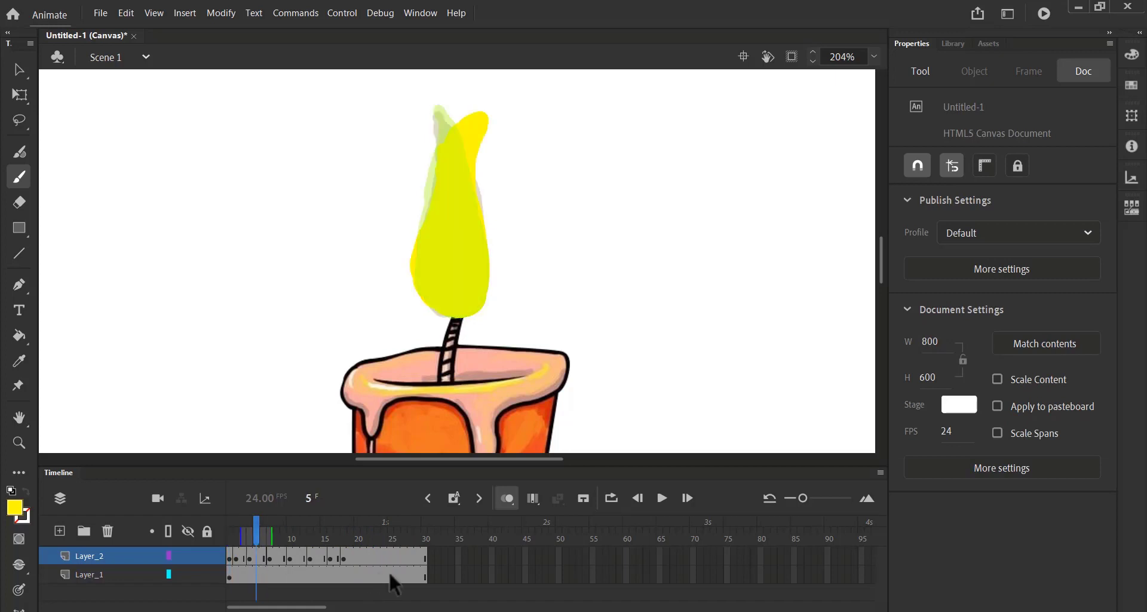
# Remove all frames after frame 20 from both layers and test the movie.
pyautogui.moveTo(433, 582); pyautogui.dragTo(364, 571)
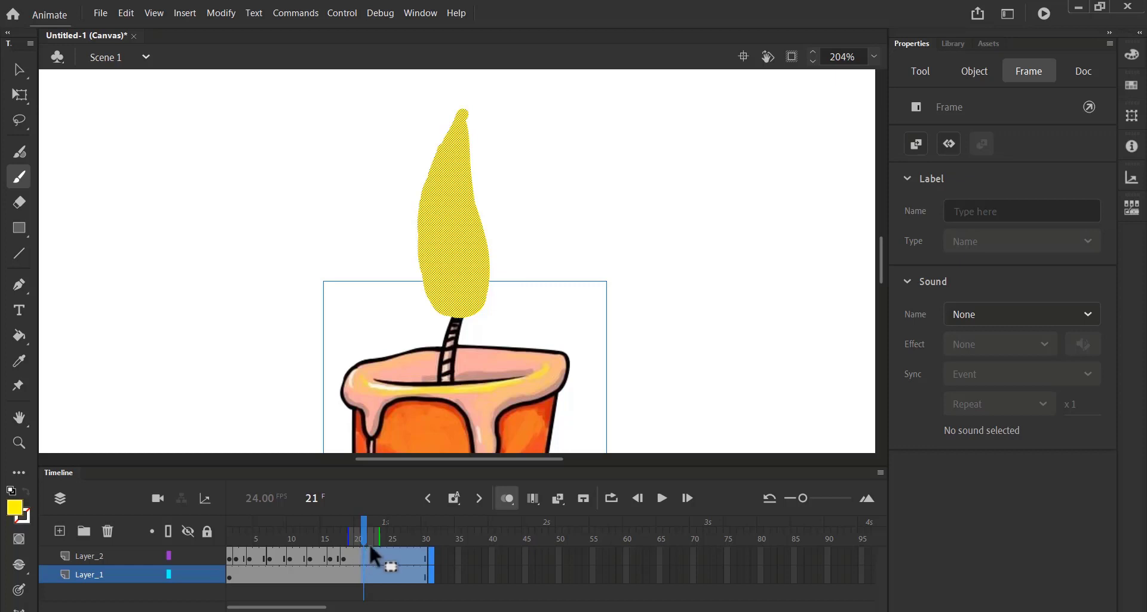
pyautogui.rightClick(376, 556)
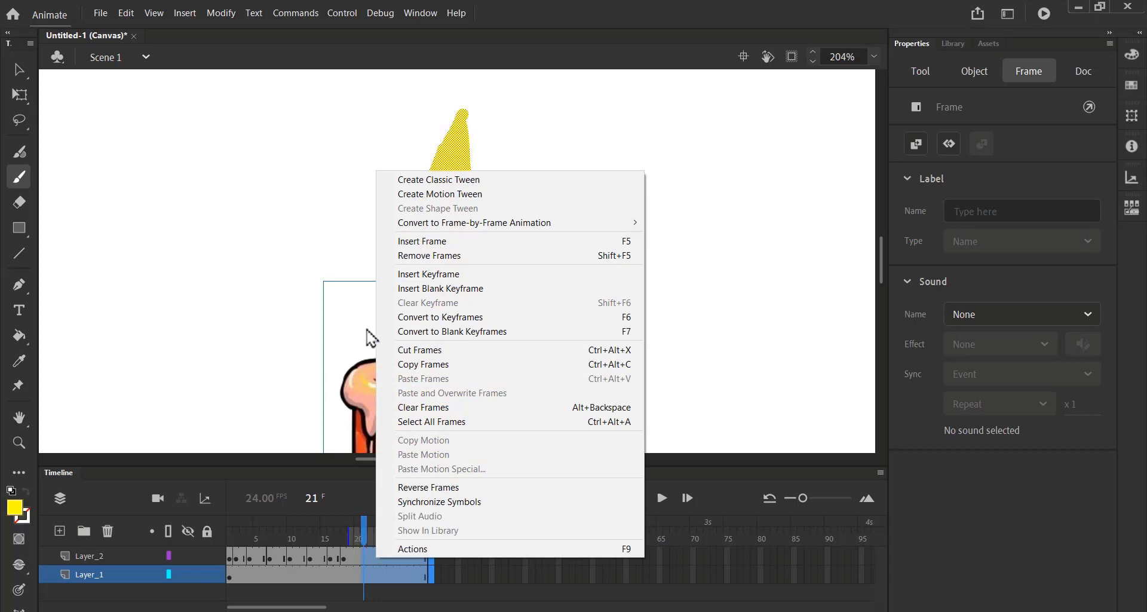
pyautogui.click(608, 256)
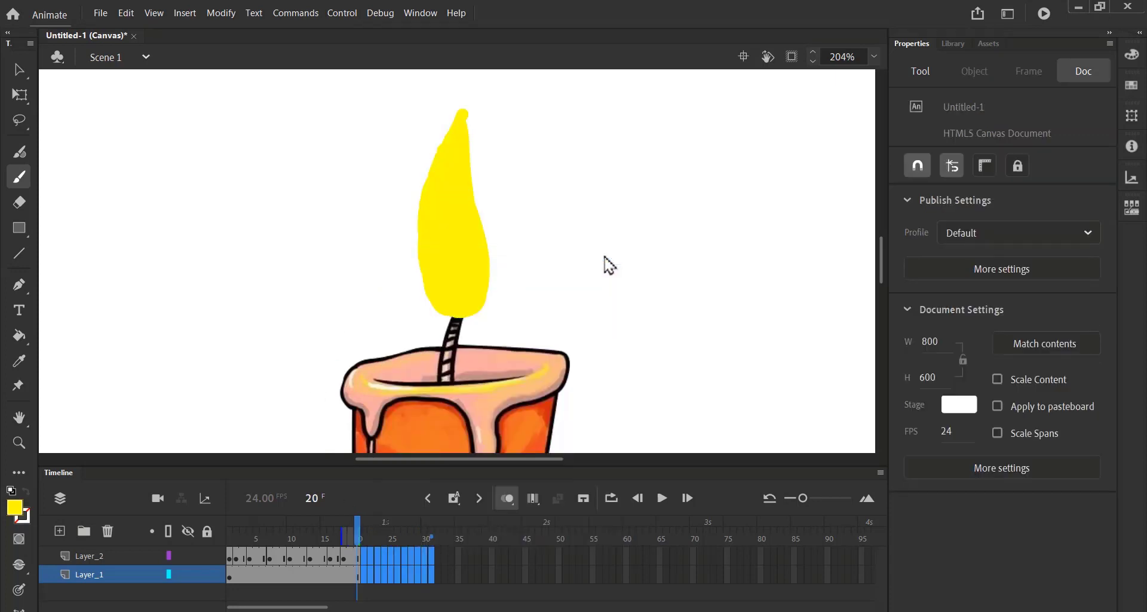
pyautogui.click(1046, 16)
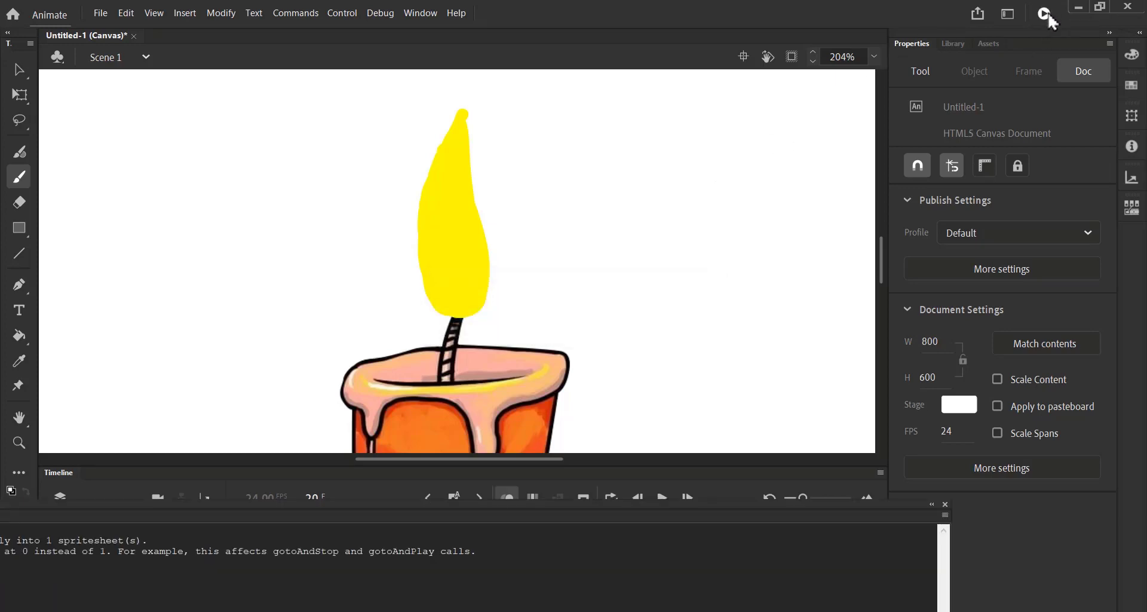